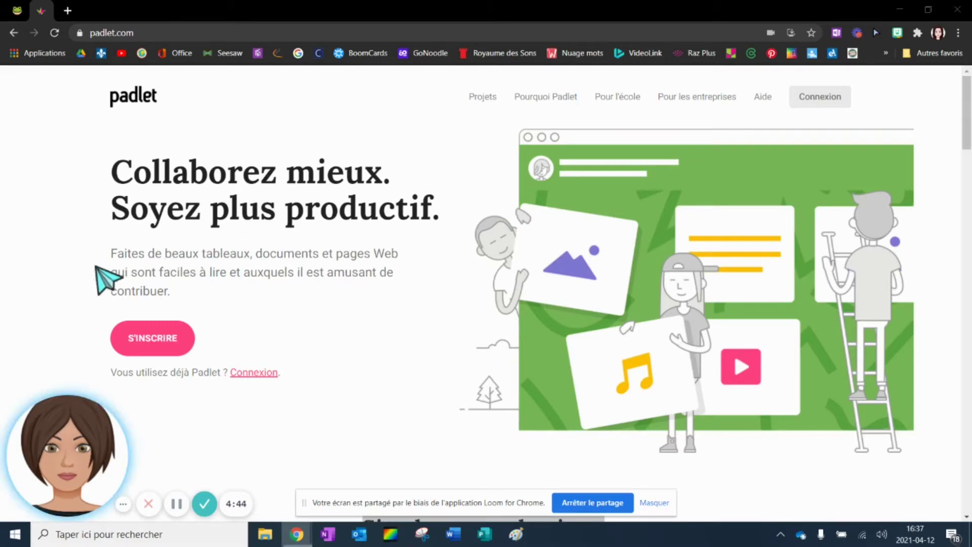
- Sign up for Padlet with the existing Google account
click(151, 343)
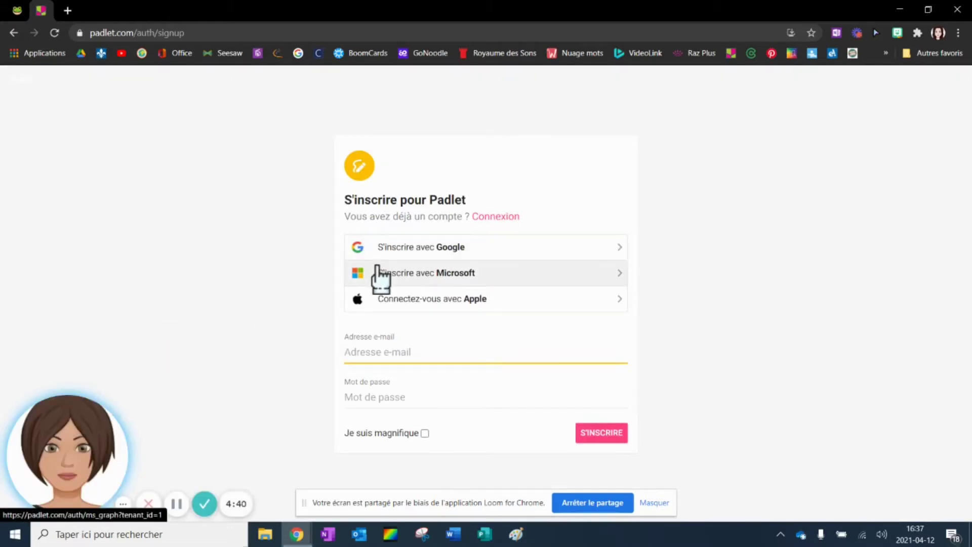
click(430, 246)
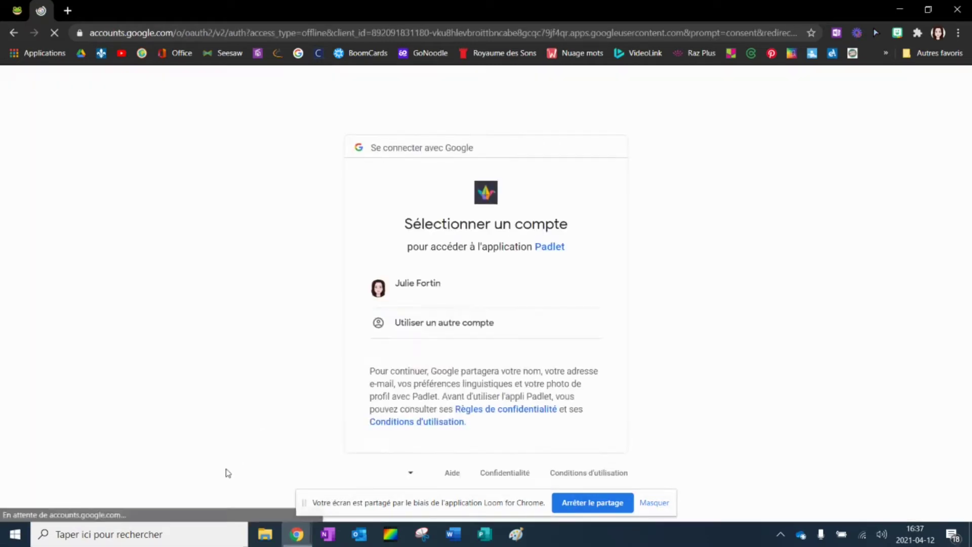
click(400, 292)
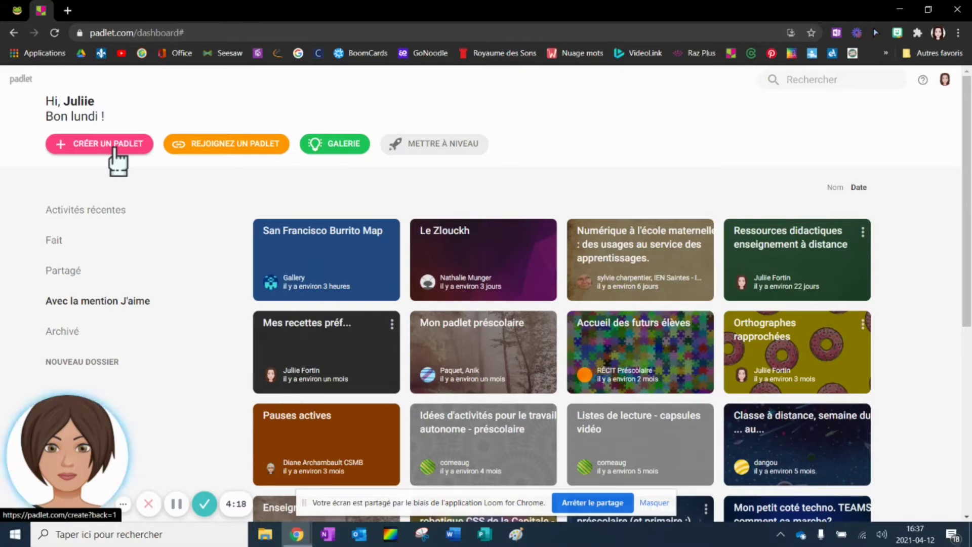
- View the dialog for joining a padlet by URL, cancel it, and browse the example gallery before returning to the dashboard
click(233, 161)
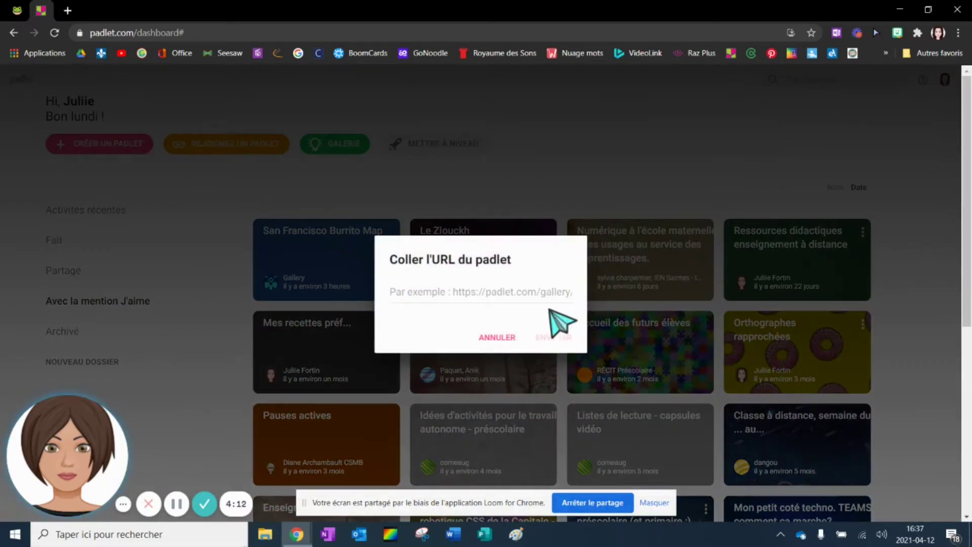
click(497, 339)
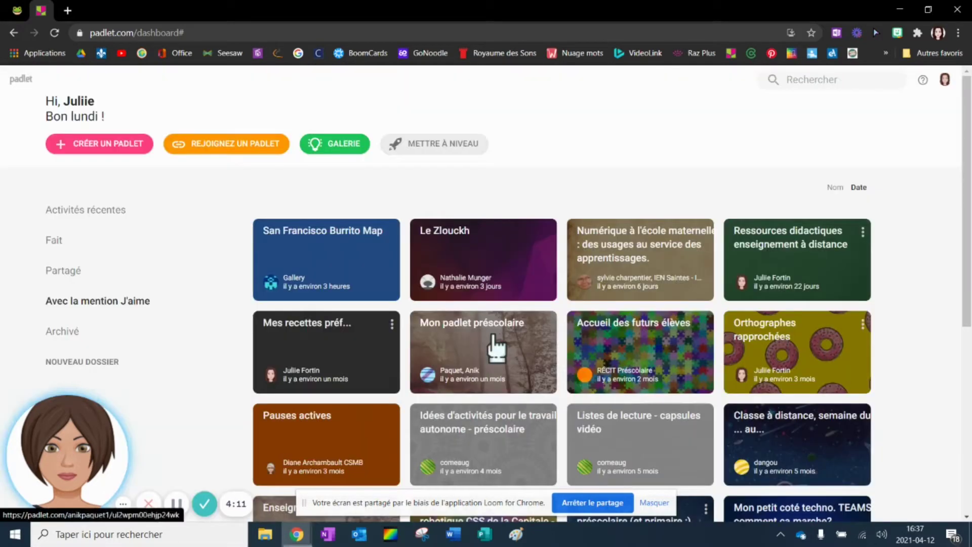
click(324, 147)
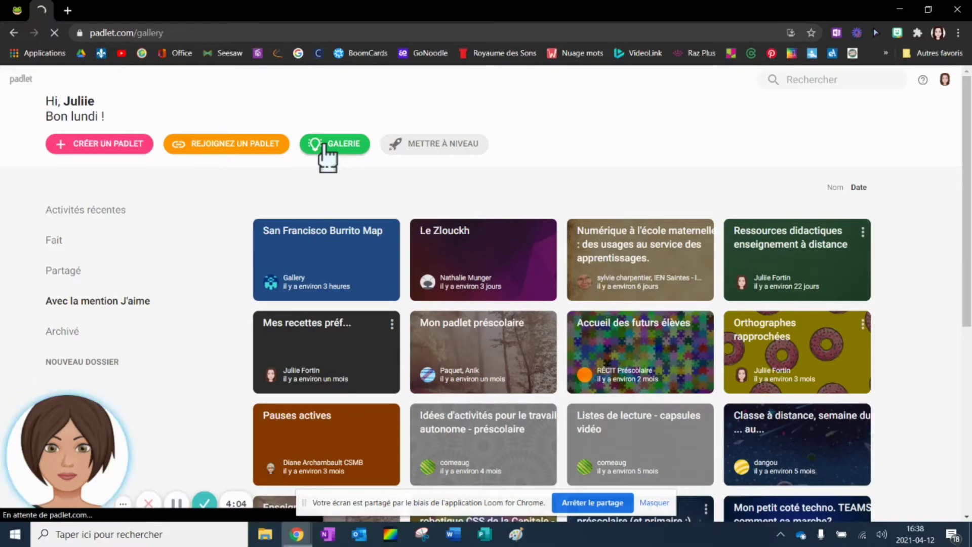
scroll(330, 222, down, 1)
scroll(332, 225, down, 13)
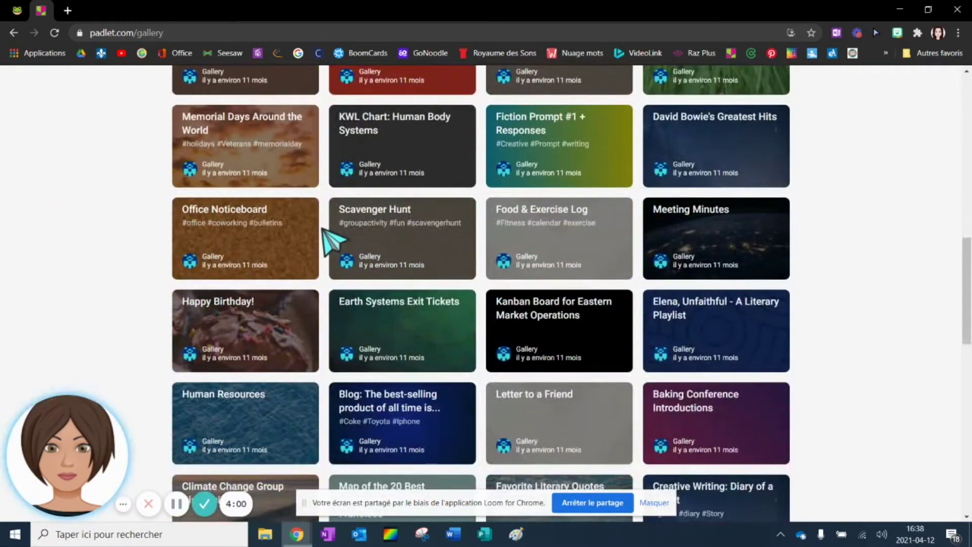
scroll(331, 241, up, 14)
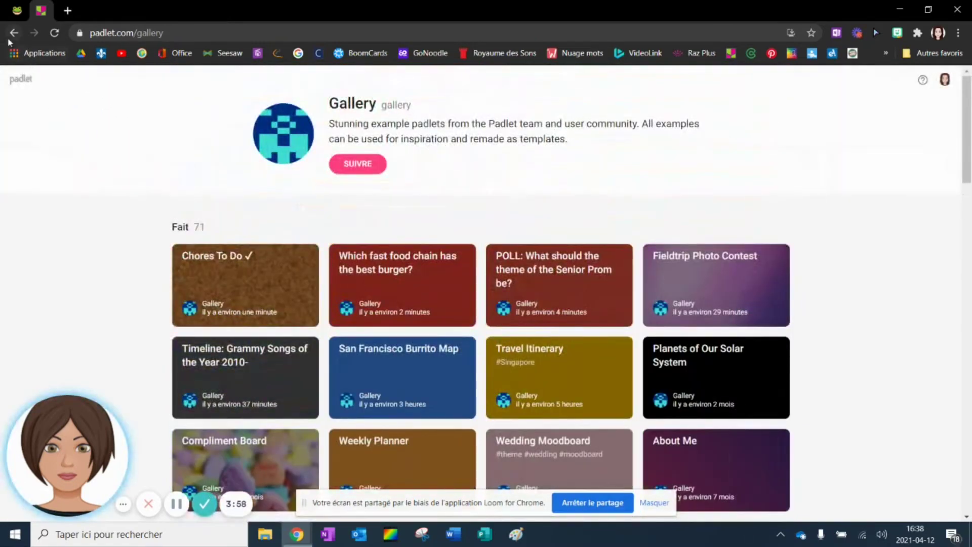
click(13, 33)
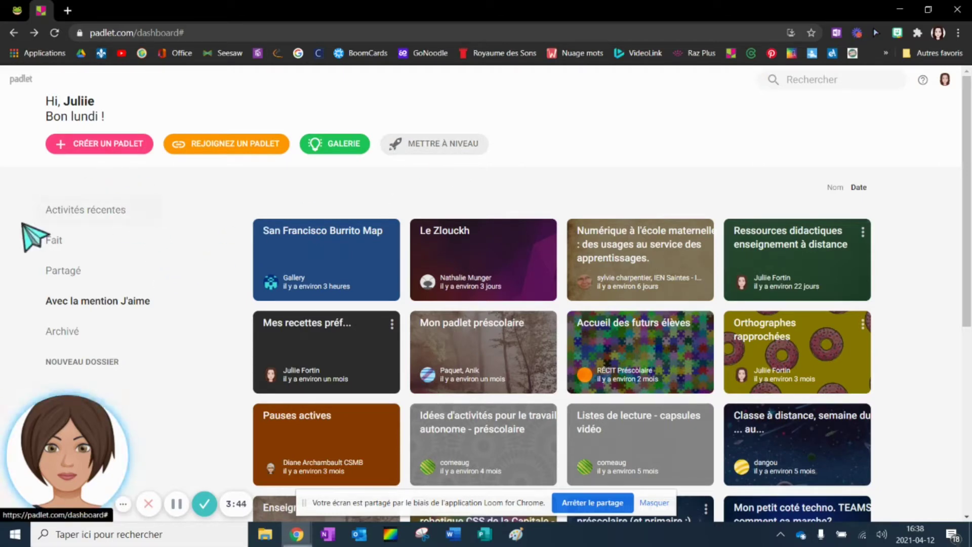
- Look through the dashboard's Activités récentes, Fait, Partagé and Avec la mention J'aime padlet lists
click(71, 210)
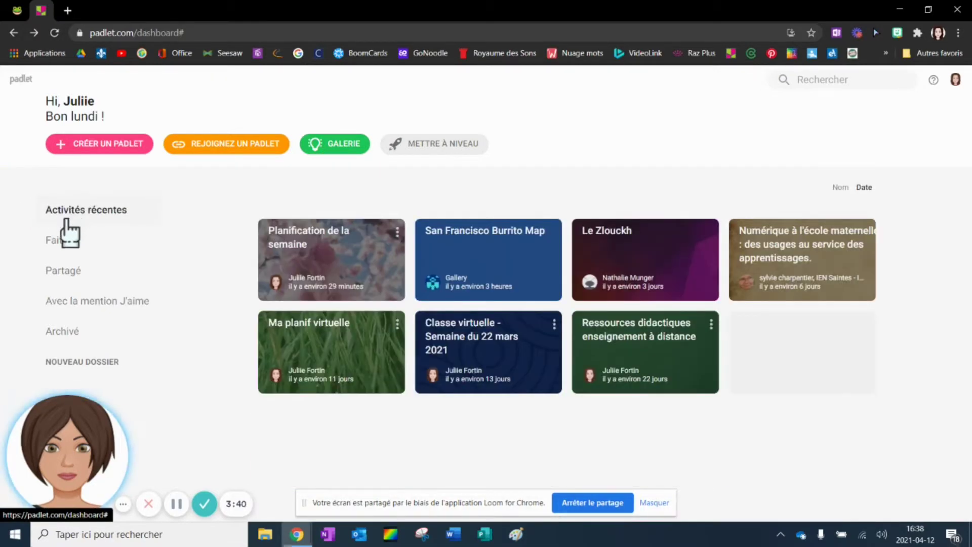
click(54, 238)
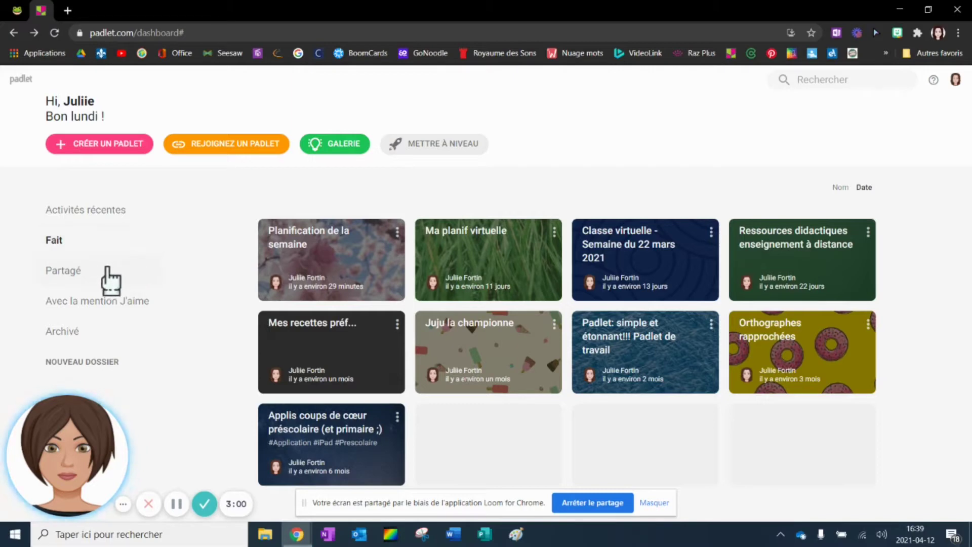
click(52, 271)
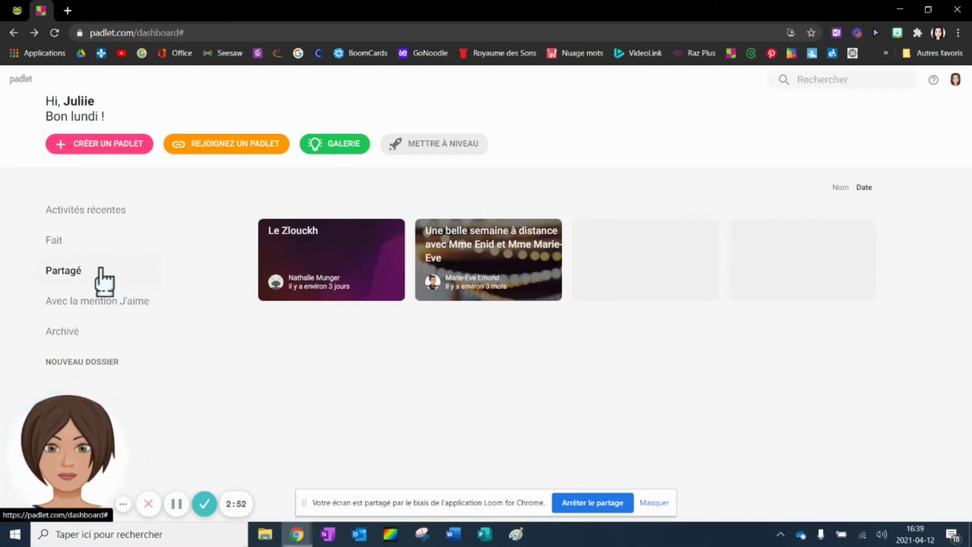
click(65, 241)
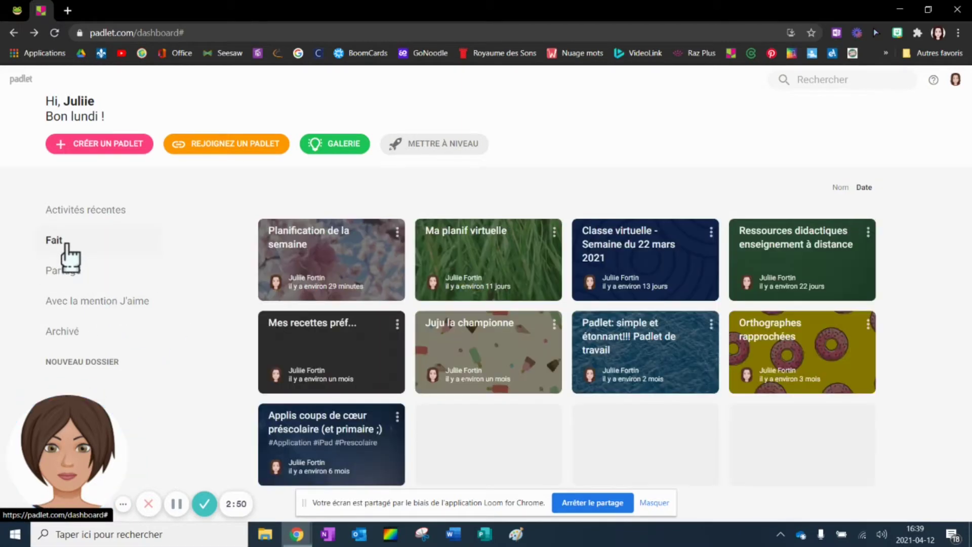
click(77, 273)
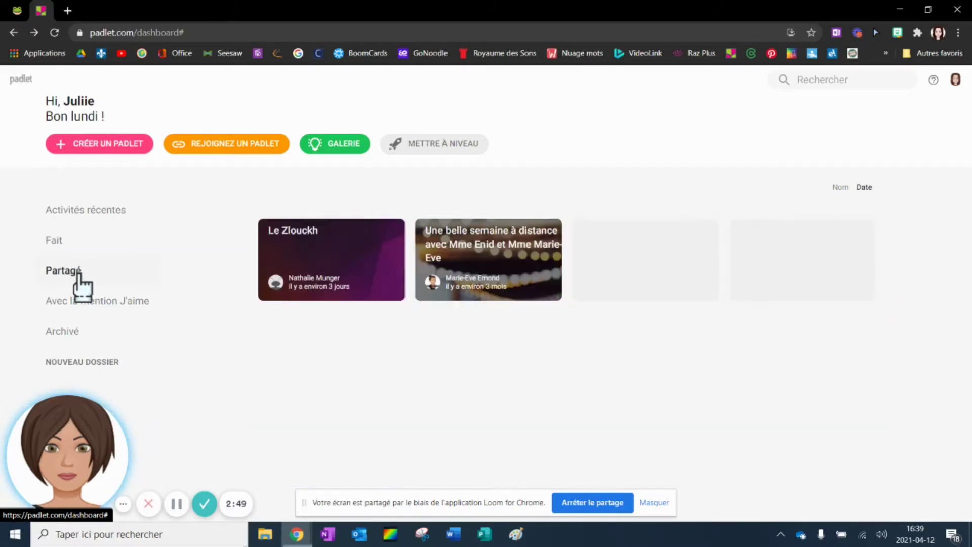
click(98, 310)
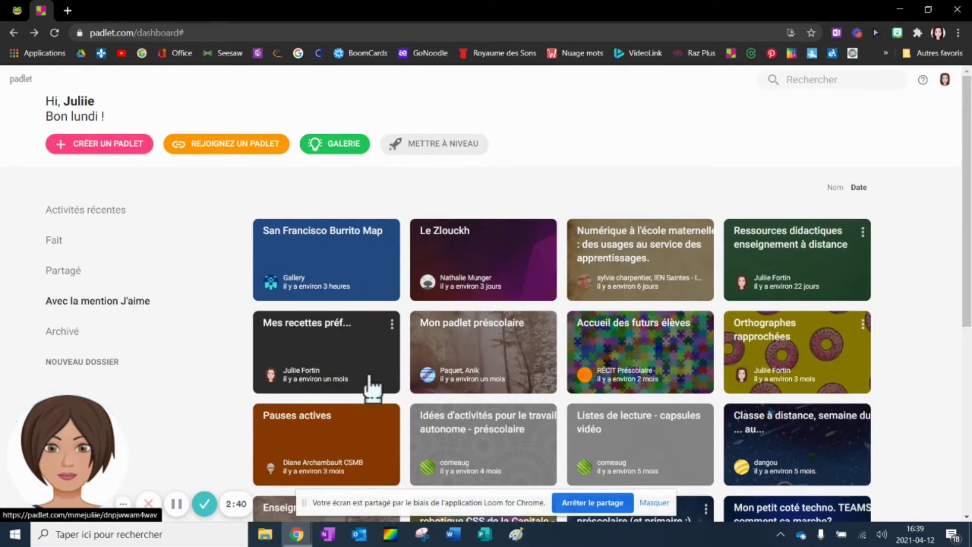
- Examine the padlet "Ressources didactiques enseignement à distance" and its like marker, then look over the full list of liked padlets on the dashboard
click(782, 268)
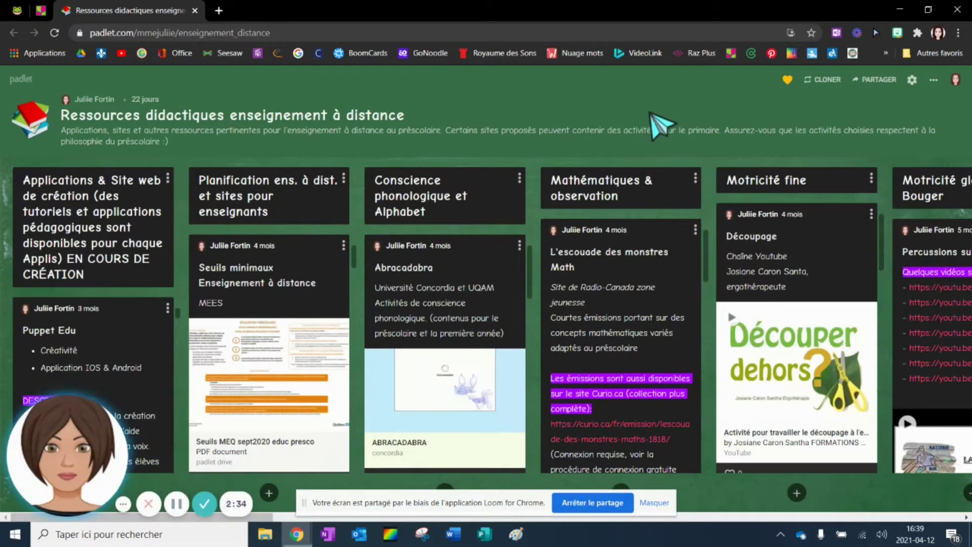
click(788, 81)
click(42, 9)
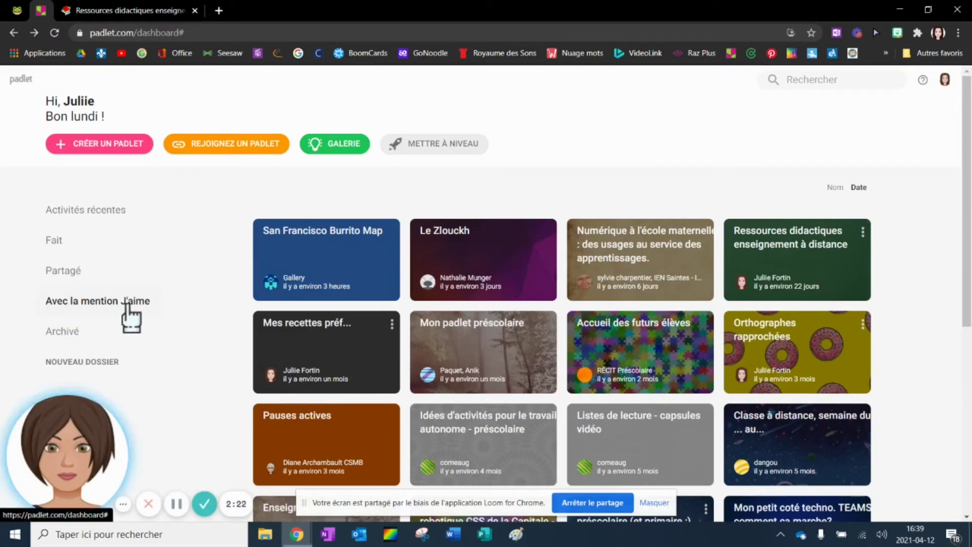
scroll(387, 325, down, 6)
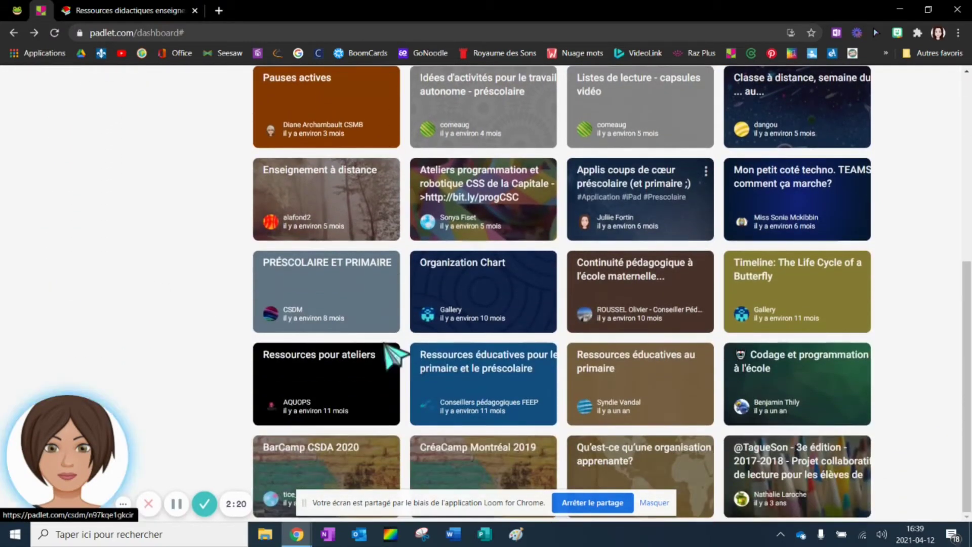
scroll(380, 405, up, 6)
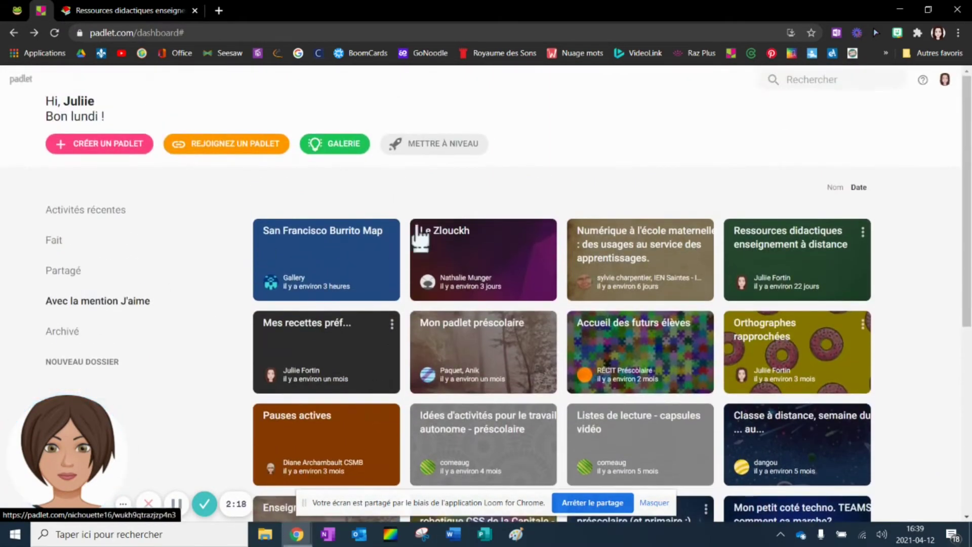
- Compare the archived padlets with the list of padlets made by the account
click(66, 337)
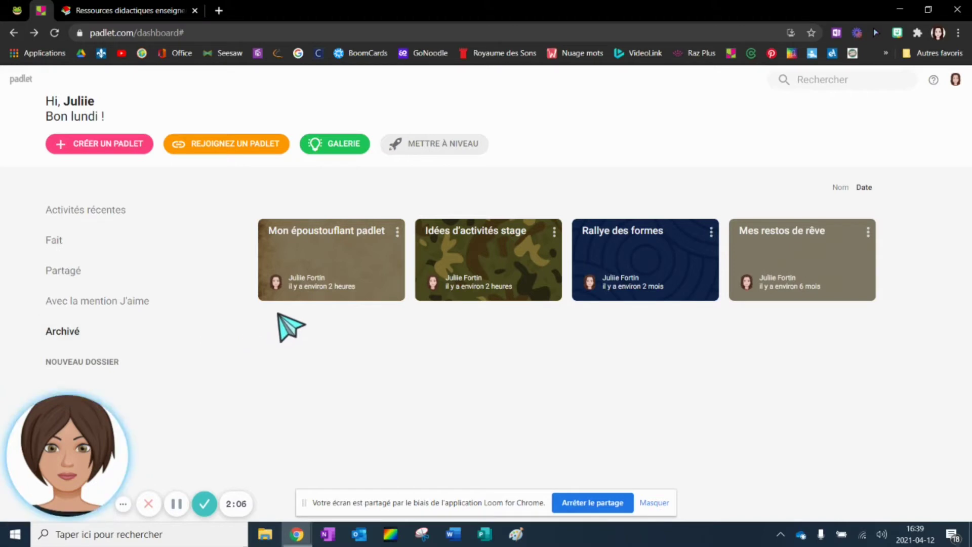
click(62, 241)
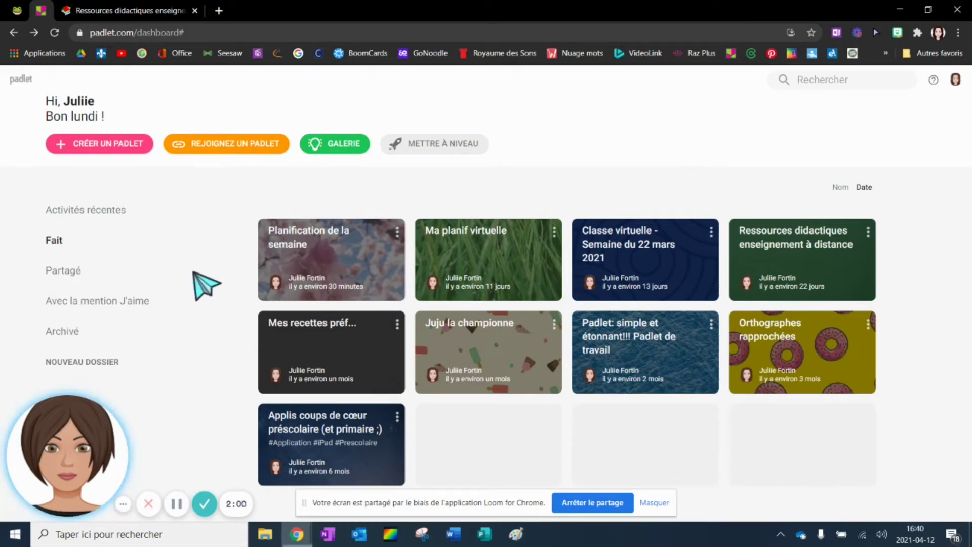
click(88, 335)
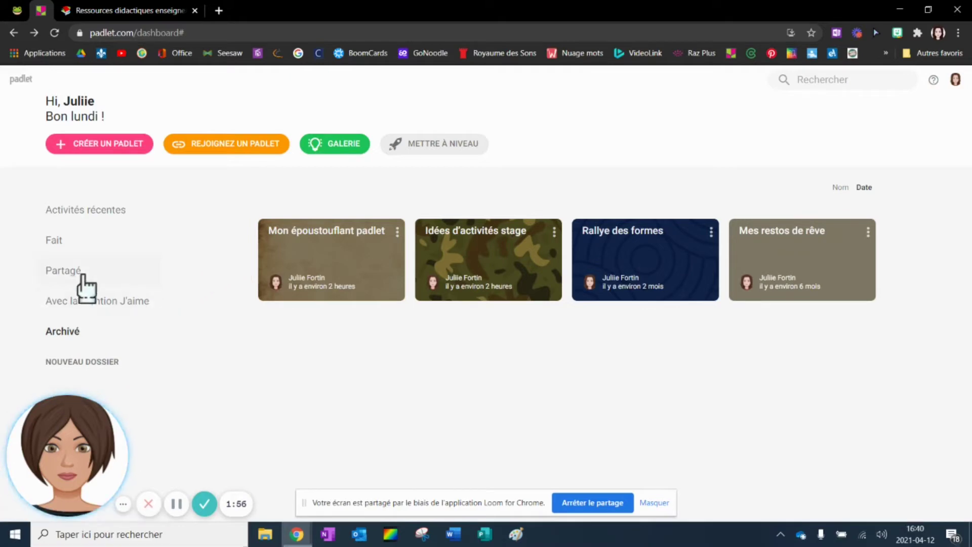
- Return to the Fait list and view the options available for the padlet "Planification de la semaine", closing them without choosing any
click(64, 243)
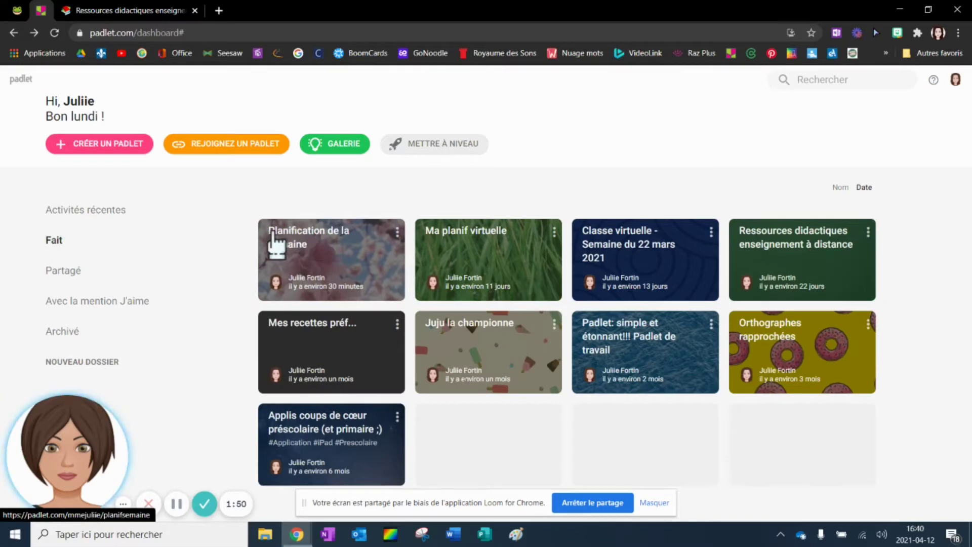
click(397, 234)
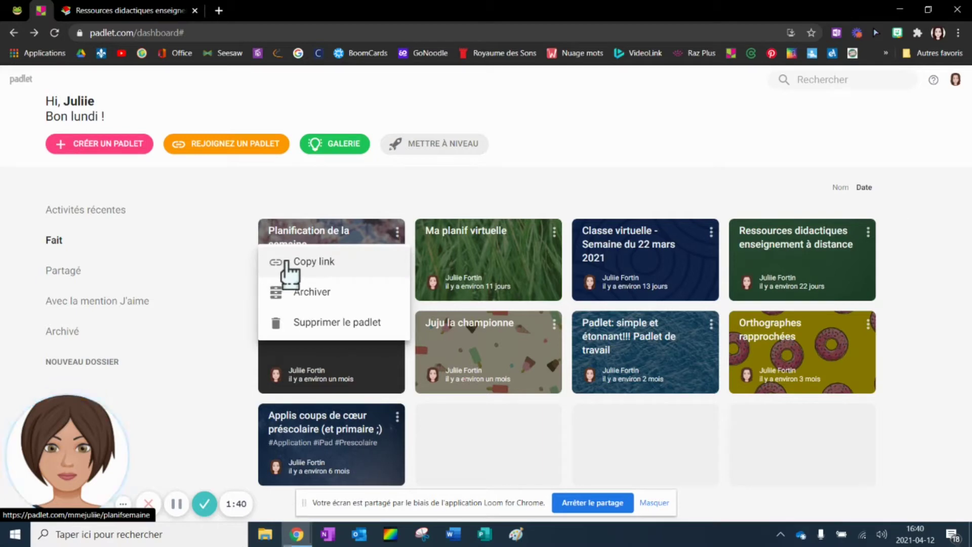
click(234, 145)
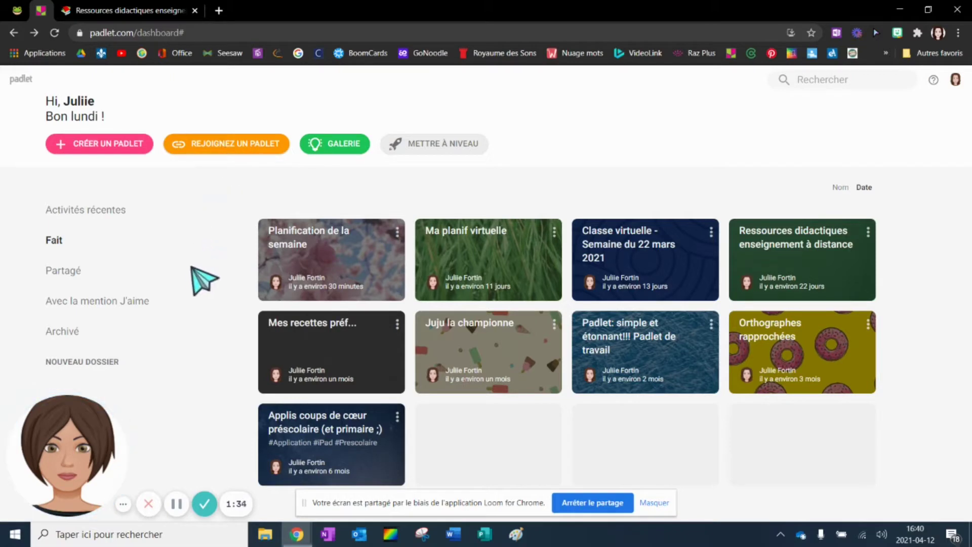
- View the account menu, then open the new folder option and close the Padlet Pro offer
click(956, 81)
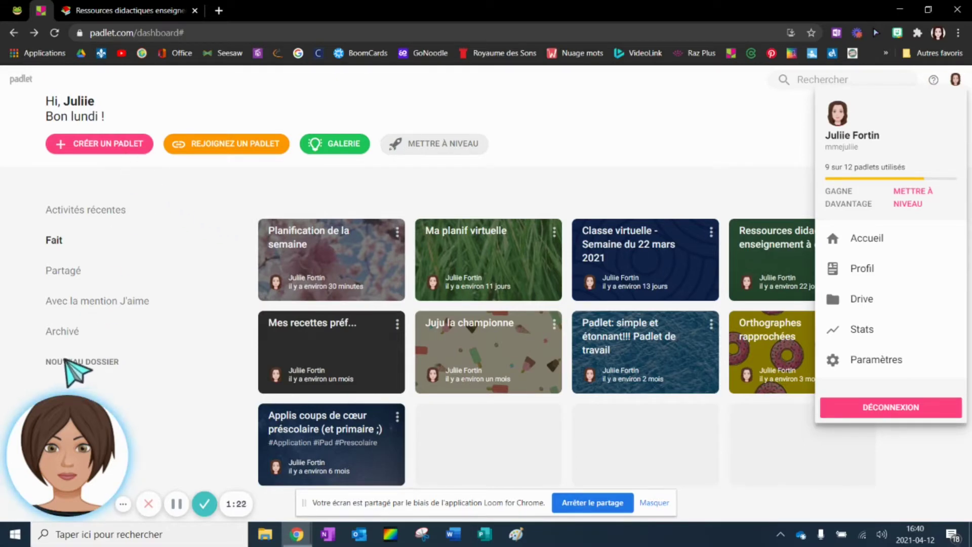
click(158, 374)
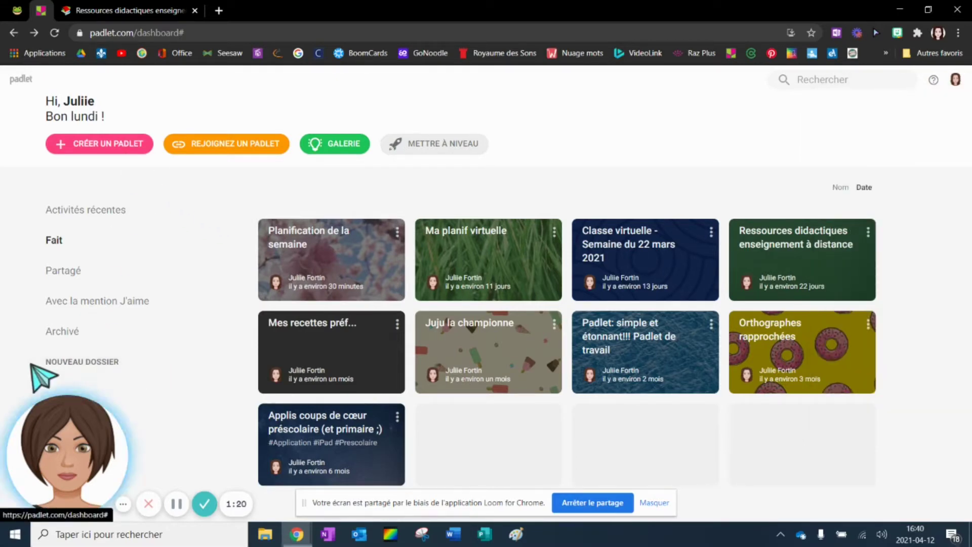
click(99, 360)
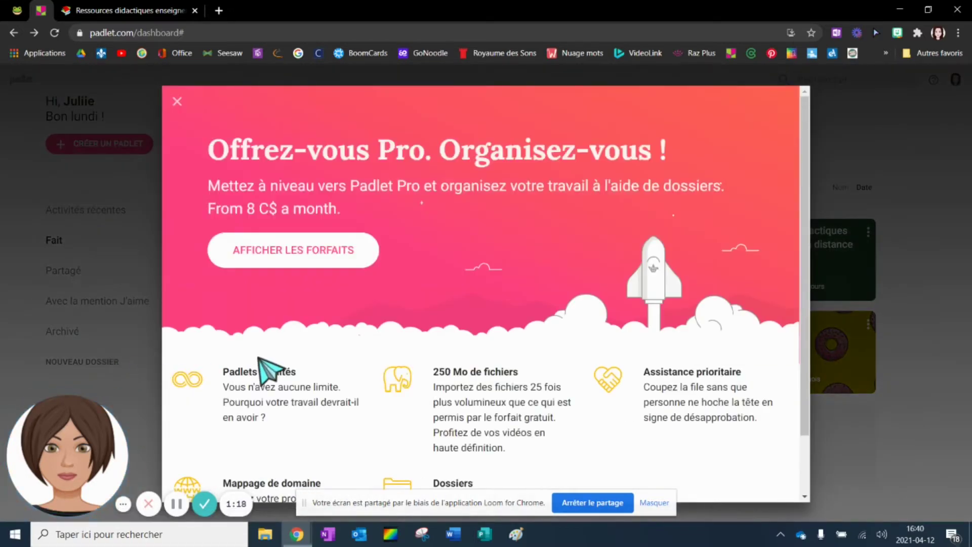
click(177, 101)
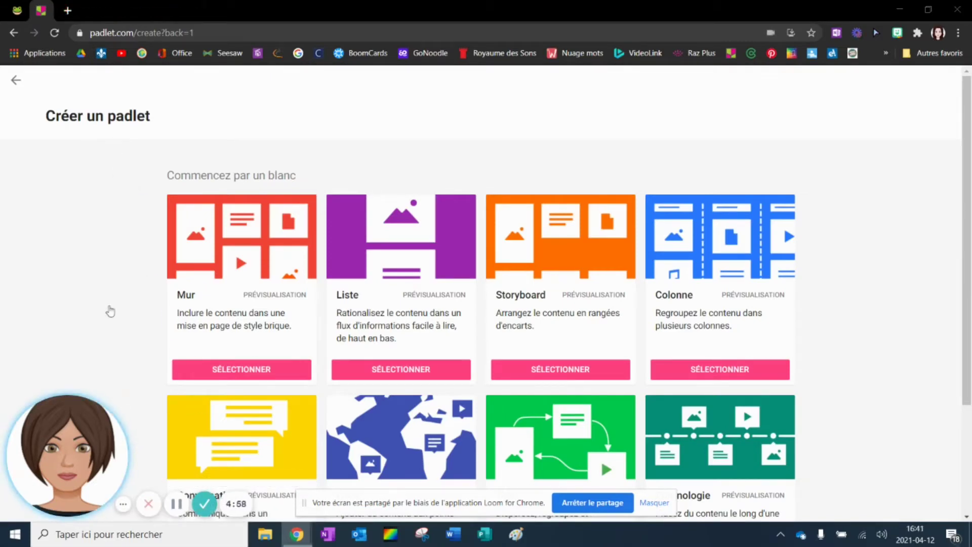
- Look over the blank padlet layouts and preview the Carte layout's example, closing the preview
scroll(238, 350, down, 3)
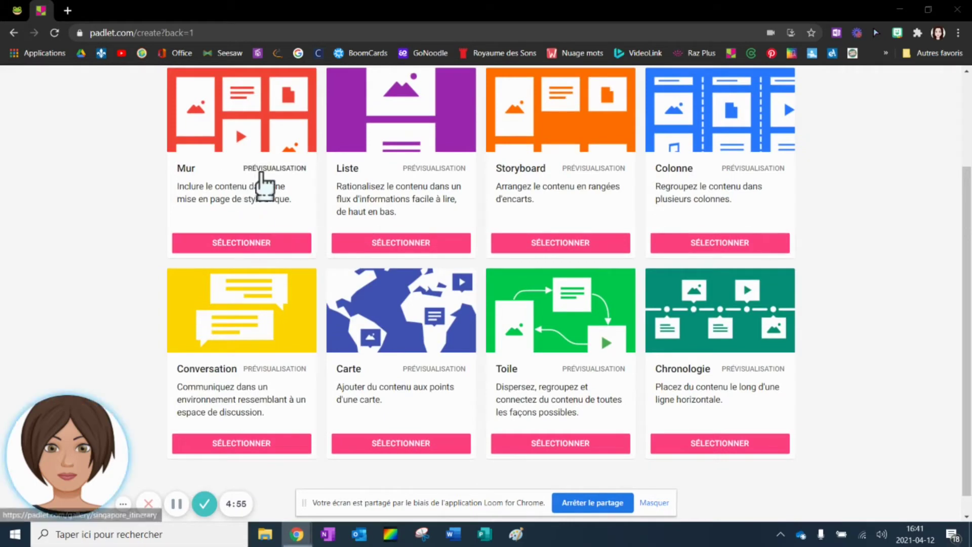
scroll(245, 217, up, 1)
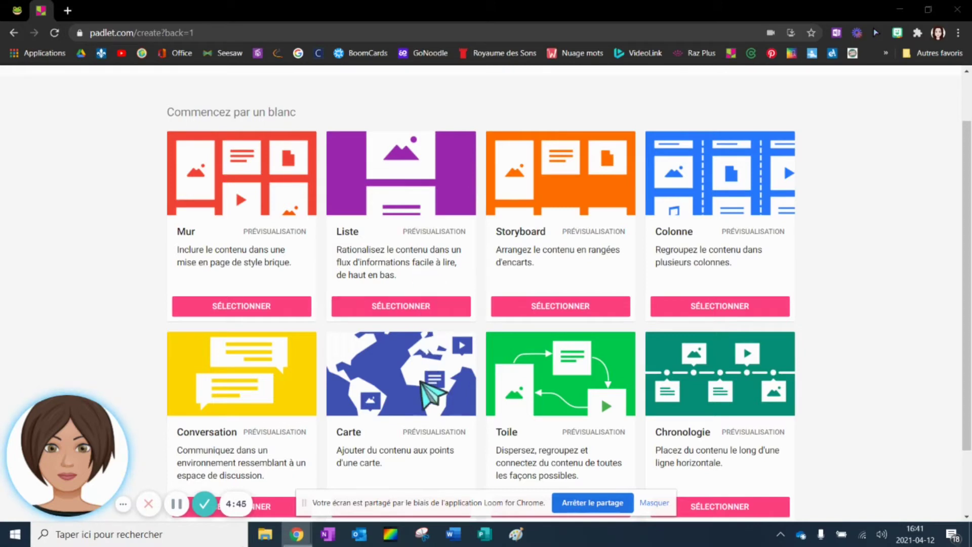
click(434, 432)
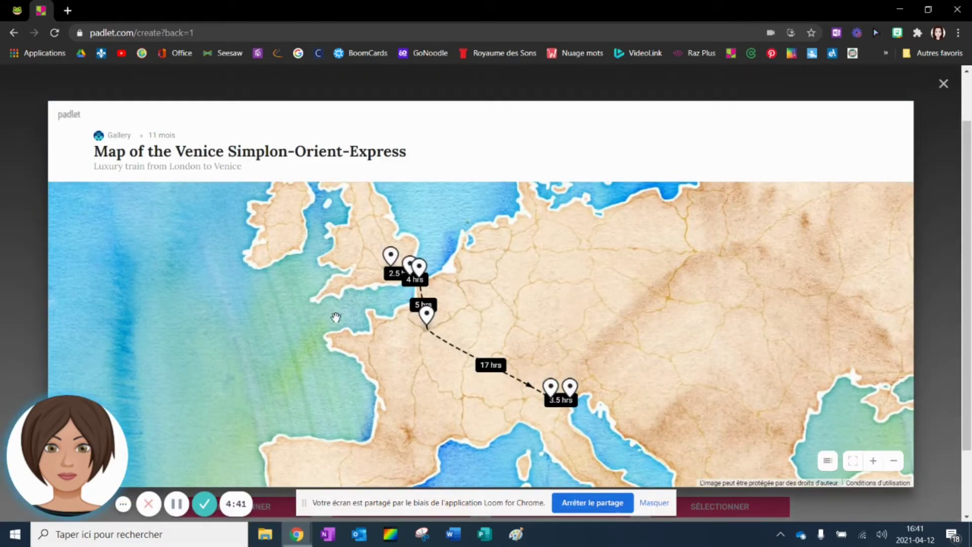
click(942, 84)
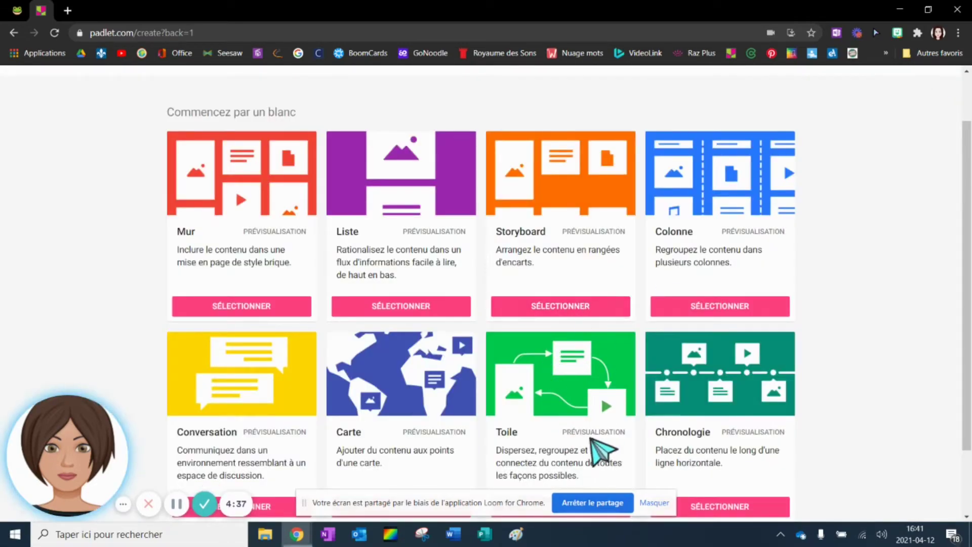
- Create a new blank padlet with the Colonne layout
scroll(550, 308, up, 2)
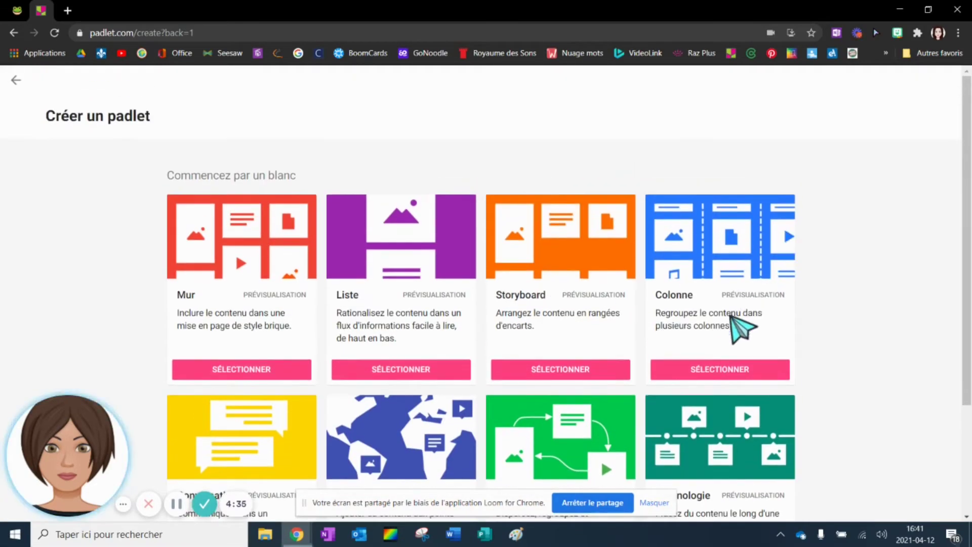
click(720, 369)
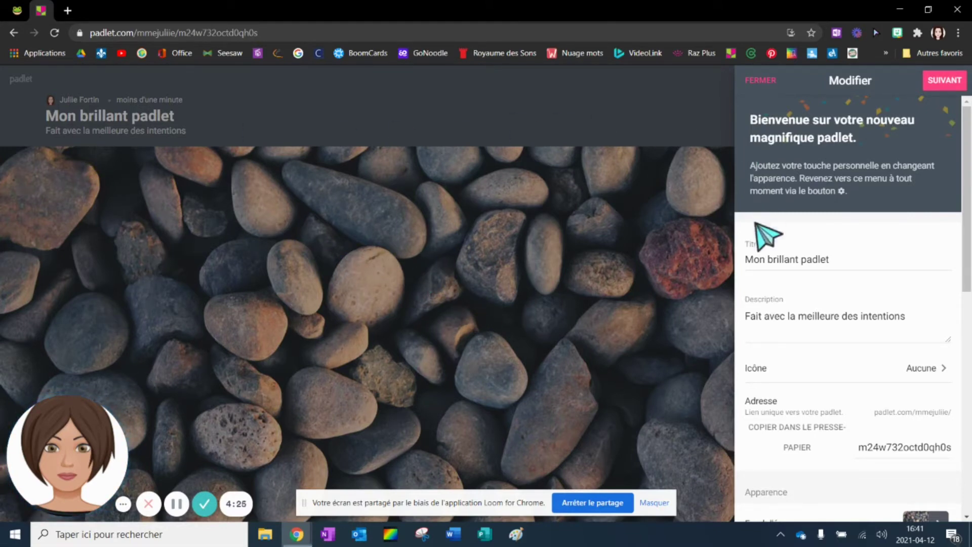
- Replace the padlet's title with "planification semaine 20"
drag(859, 258, 748, 274)
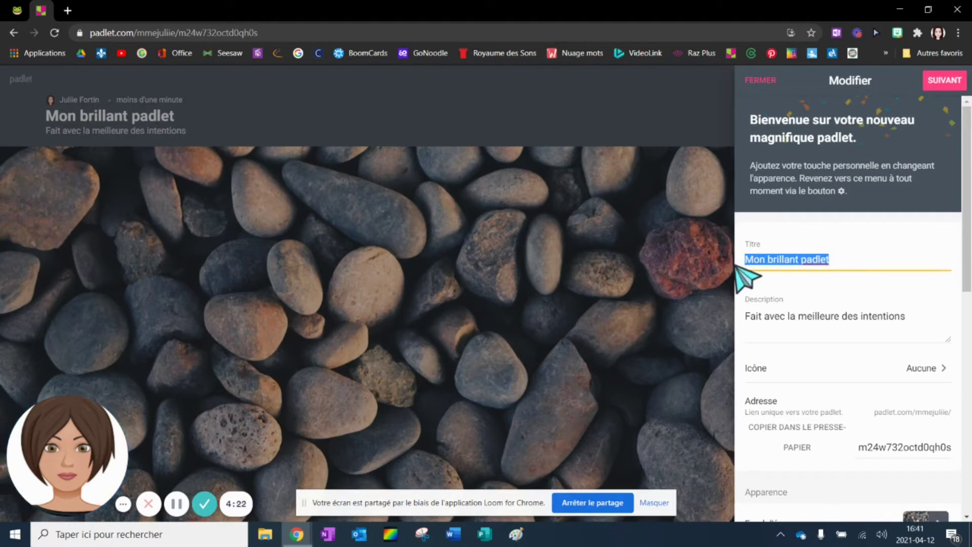
key(BackSpace)
text(planif)
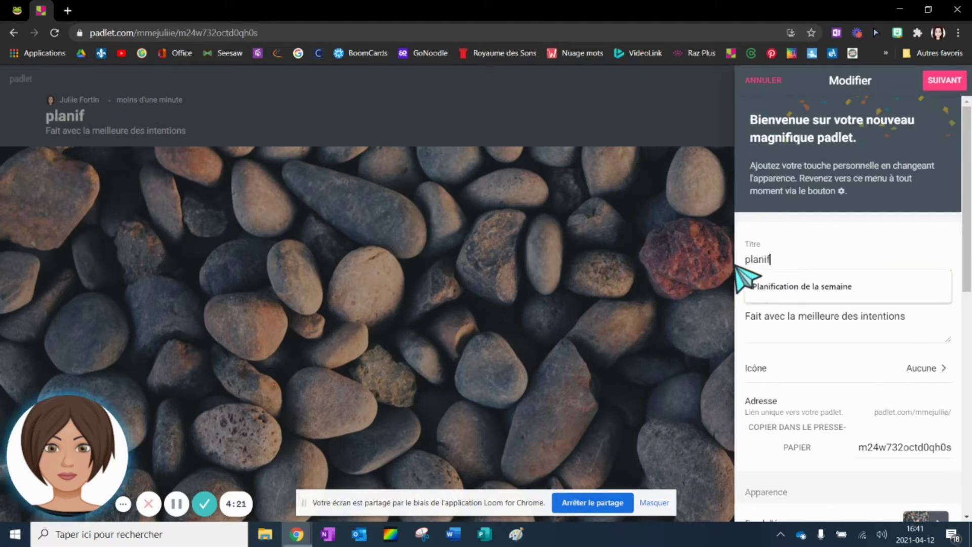
text(ication semain)
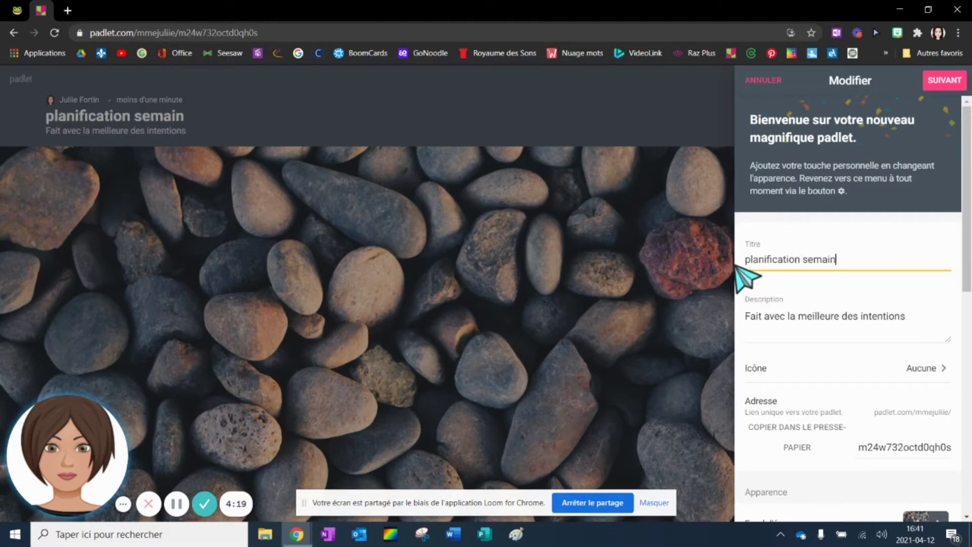
text(e 20)
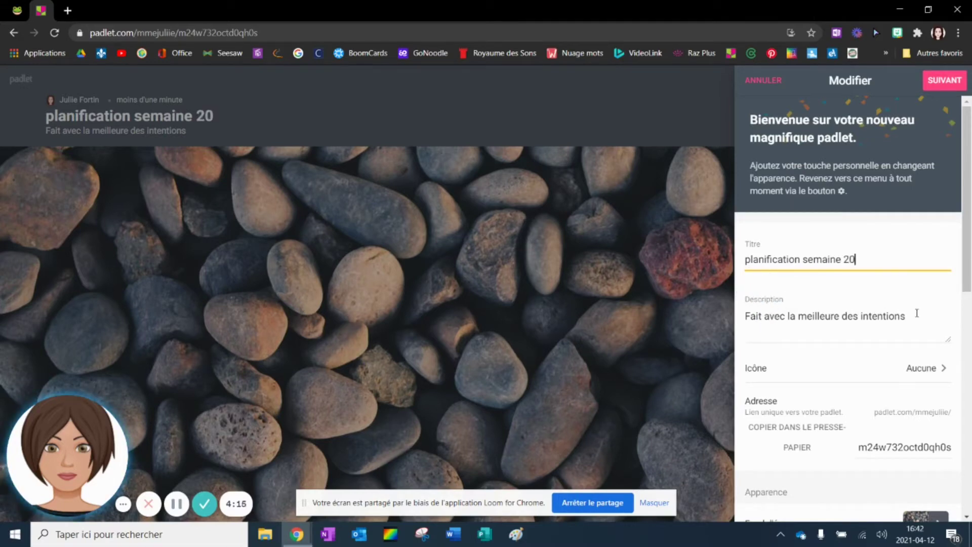
- Select the padlet's description text without editing it, and browse the available emoji icons without choosing one
drag(907, 314, 740, 328)
click(760, 334)
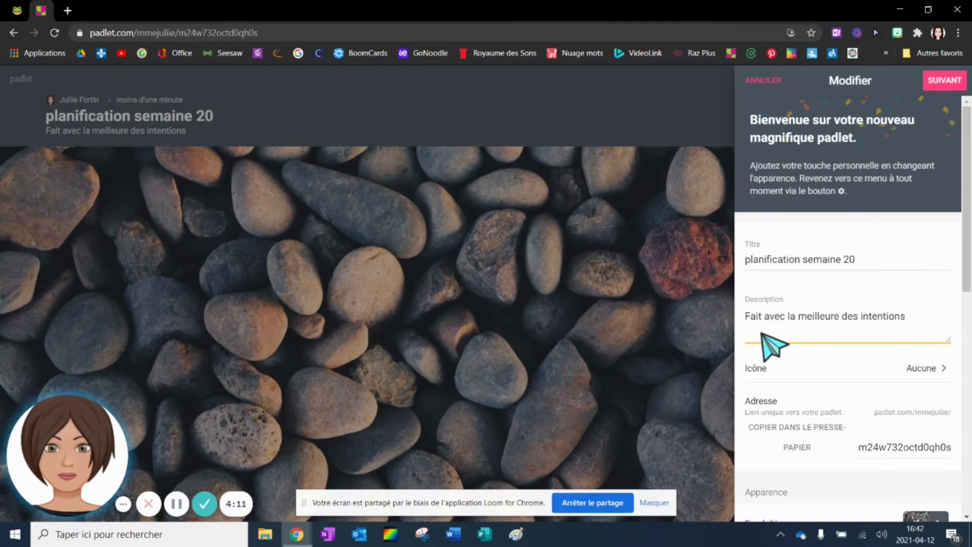
click(934, 369)
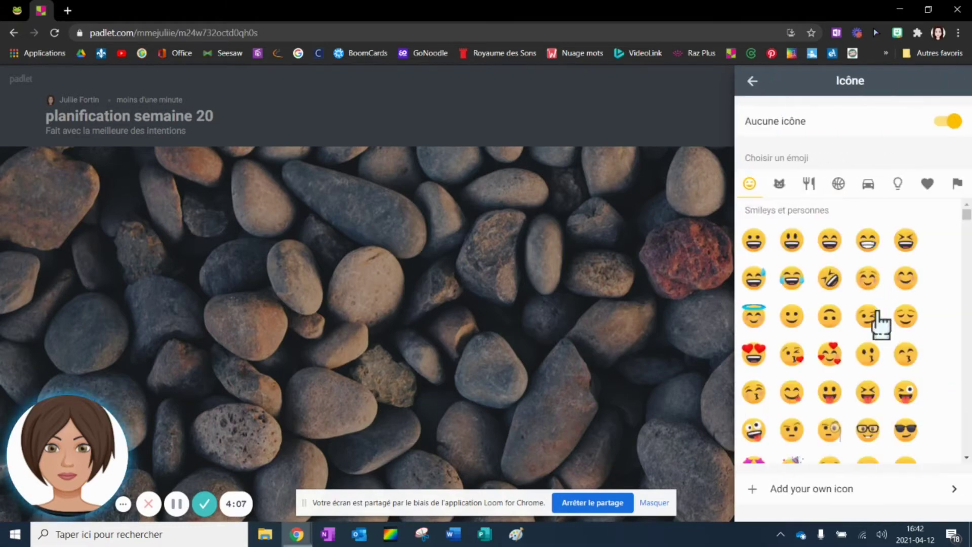
scroll(880, 323, down, 2)
scroll(861, 278, up, 2)
click(752, 81)
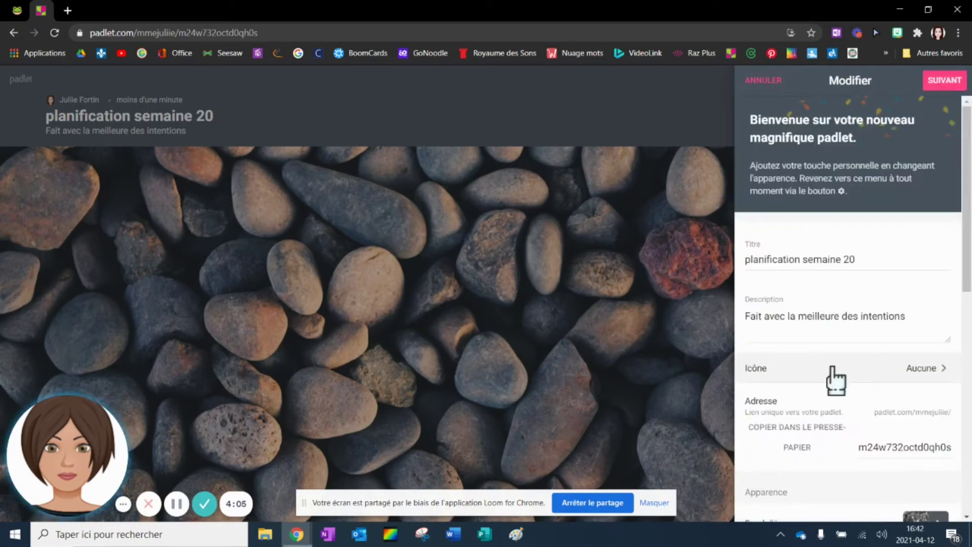
- Replace the ending of the padlet's unique address with "planifsem_20"
scroll(819, 384, down, 1)
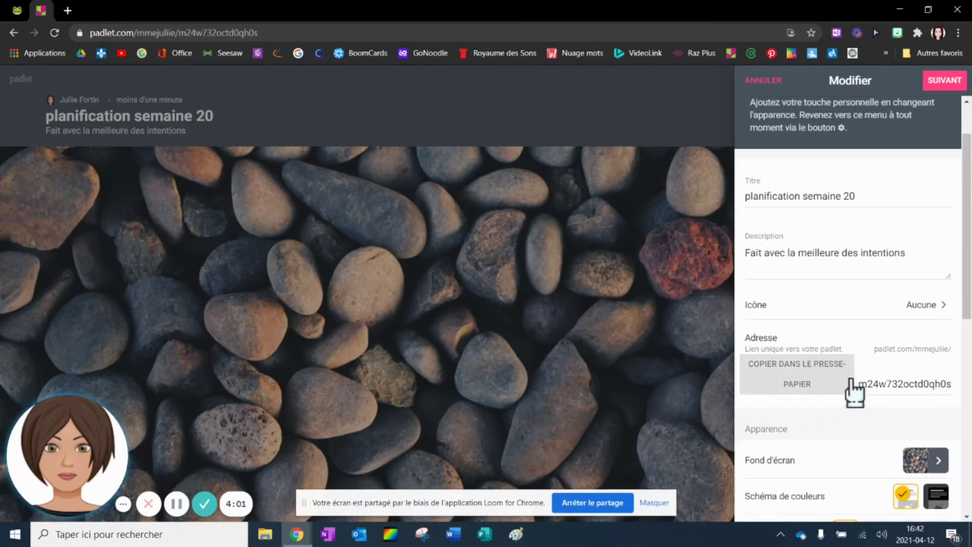
drag(860, 386, 971, 387)
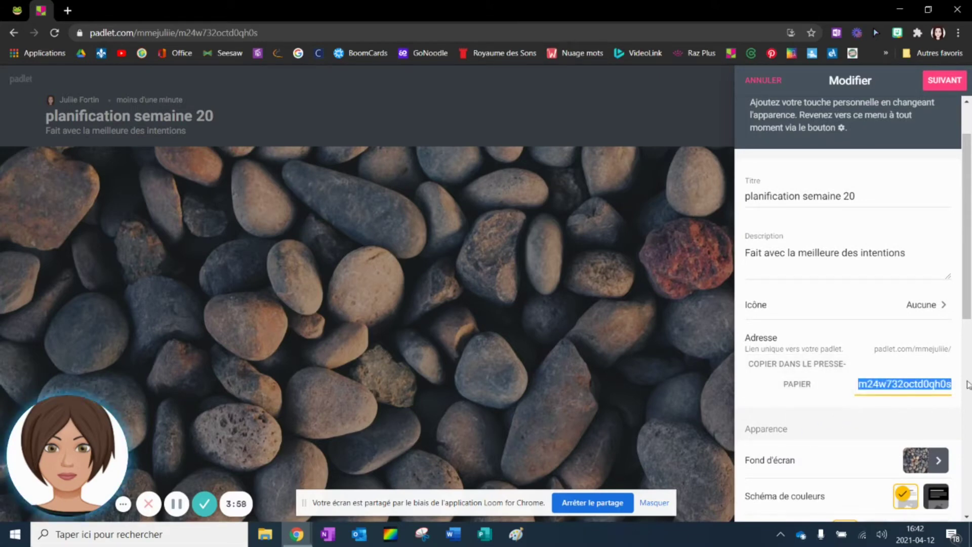
text(planif)
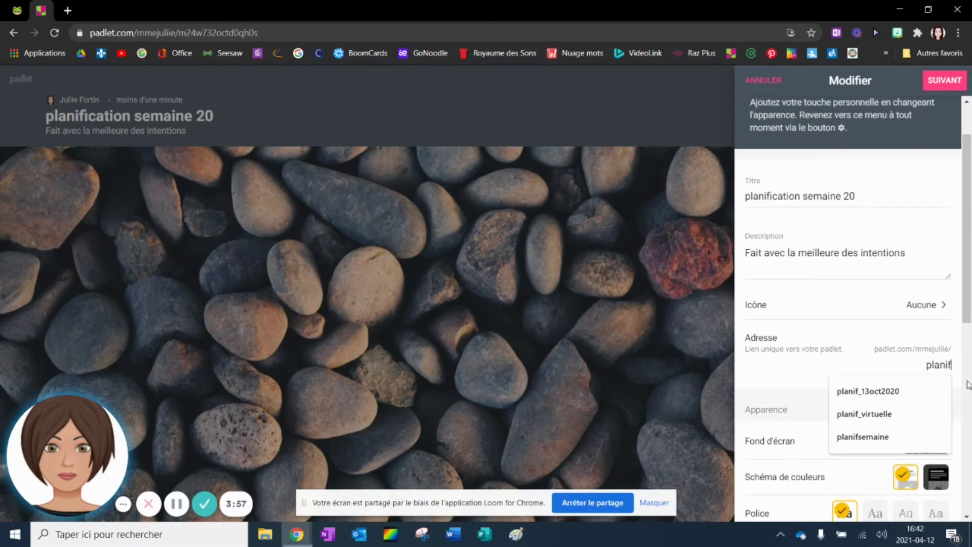
text(sem)
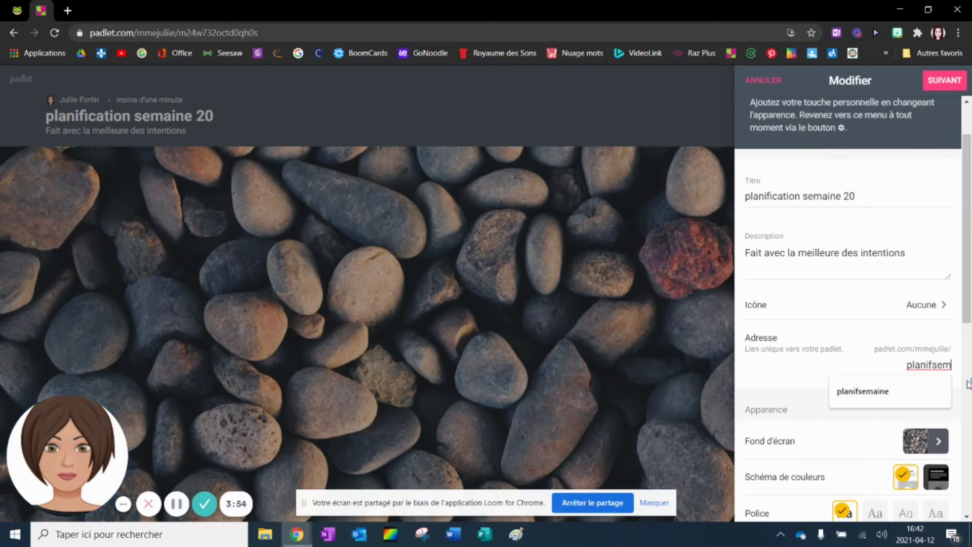
text(_20)
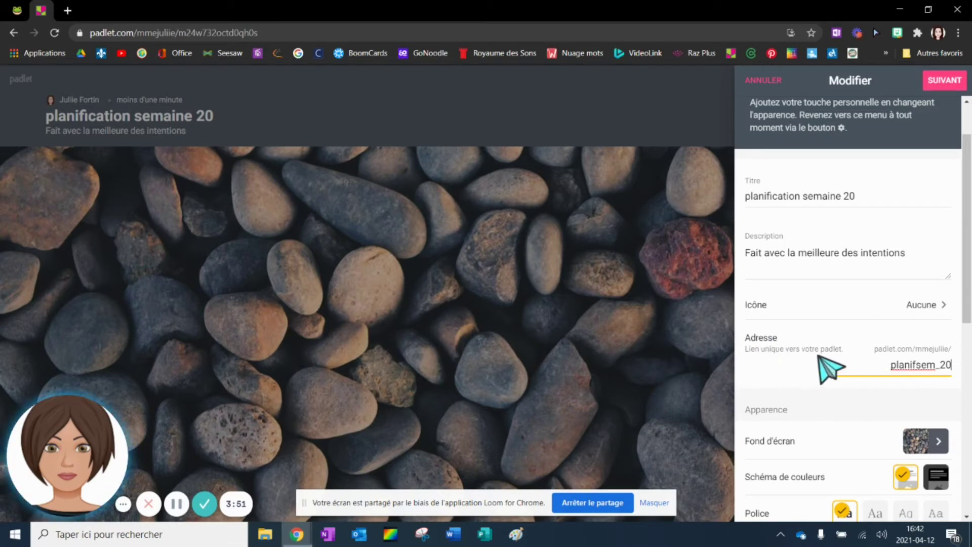
click(804, 382)
- View the wallpaper categories offered for the padlet and go back without choosing one
scroll(916, 380, down, 1)
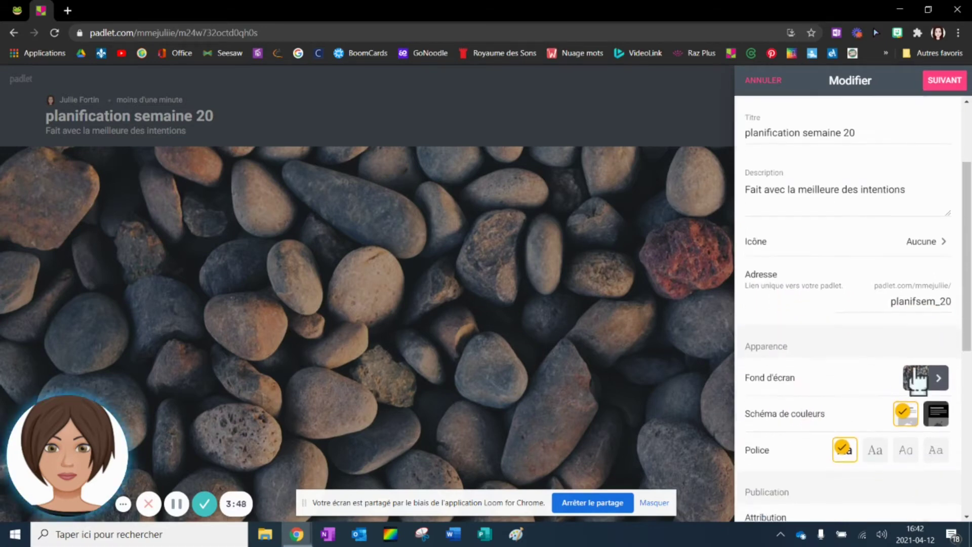
click(938, 383)
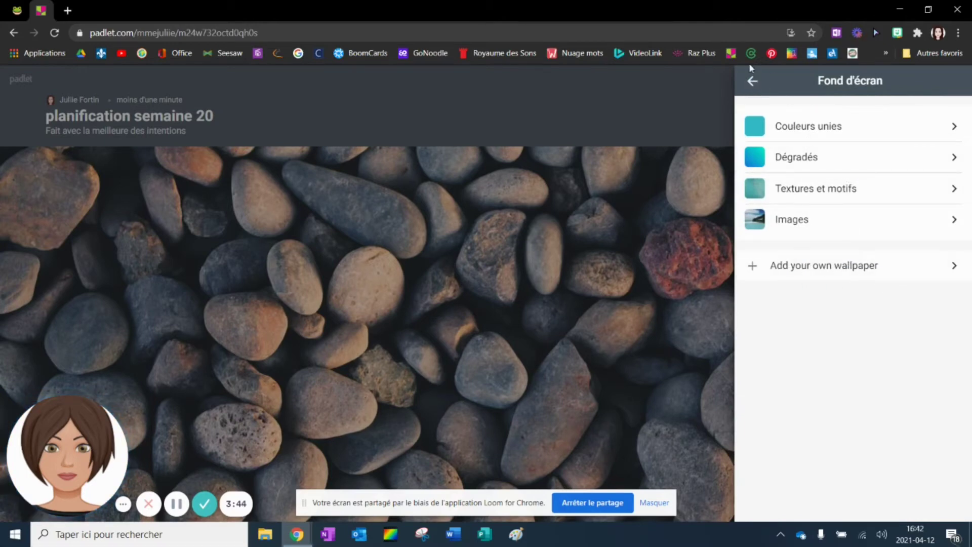
click(752, 81)
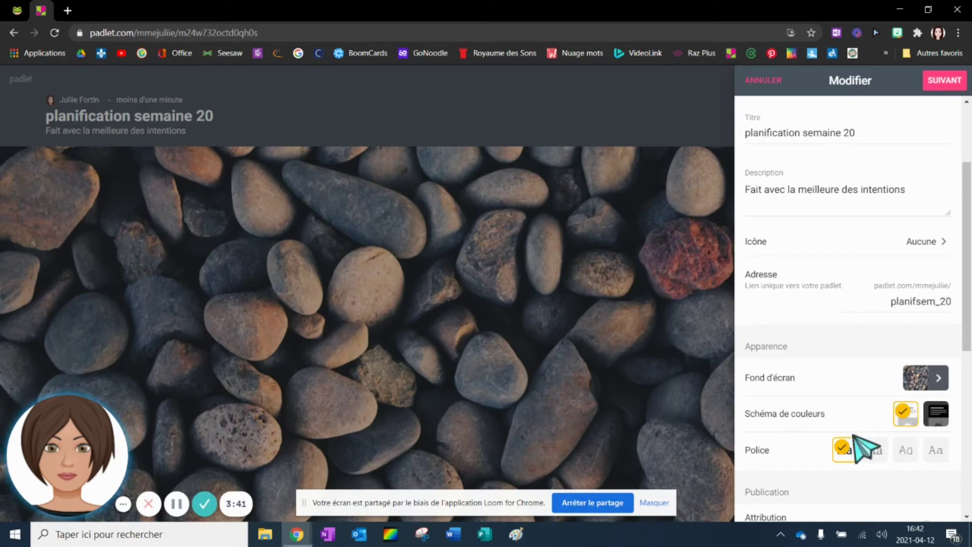
- Turn on the display of the author's name above each post, and turn it back off
scroll(821, 441, down, 3)
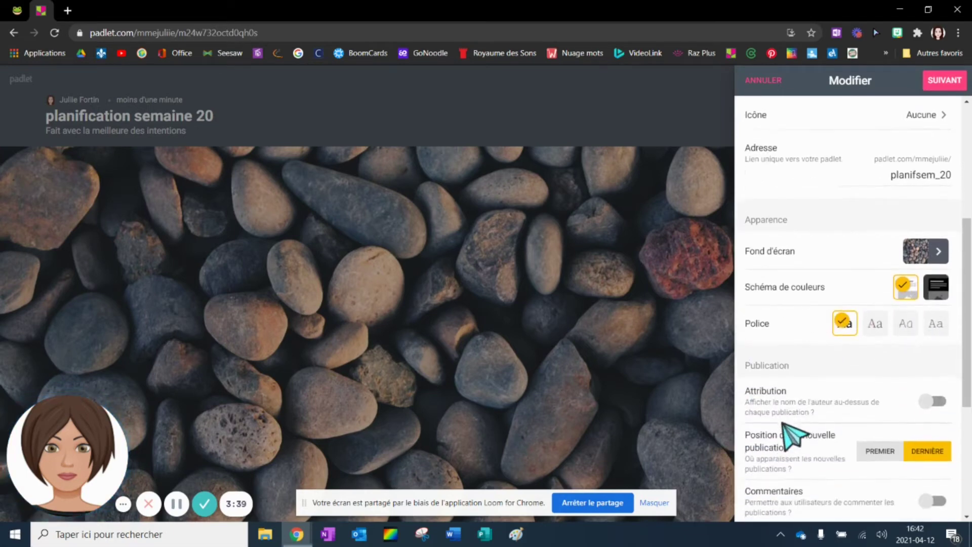
scroll(785, 433, down, 3)
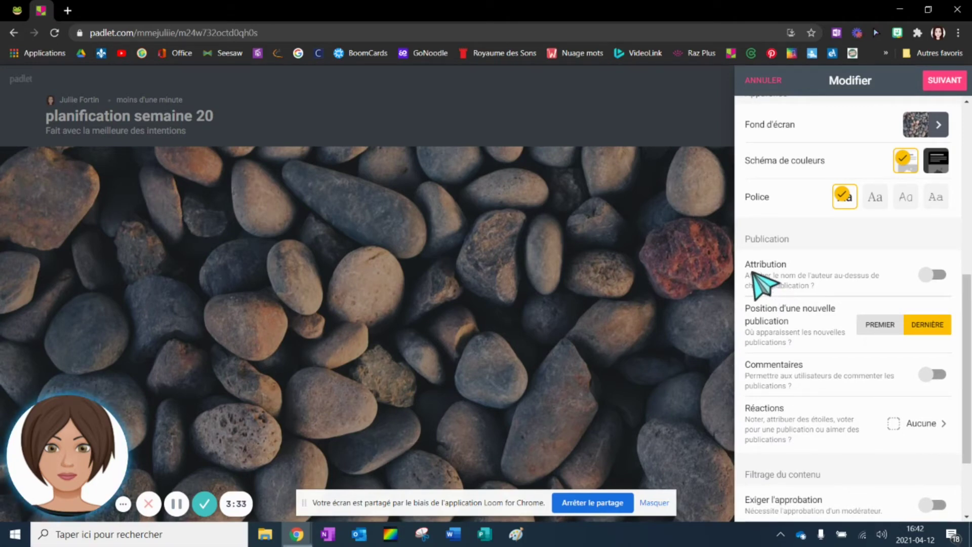
click(927, 280)
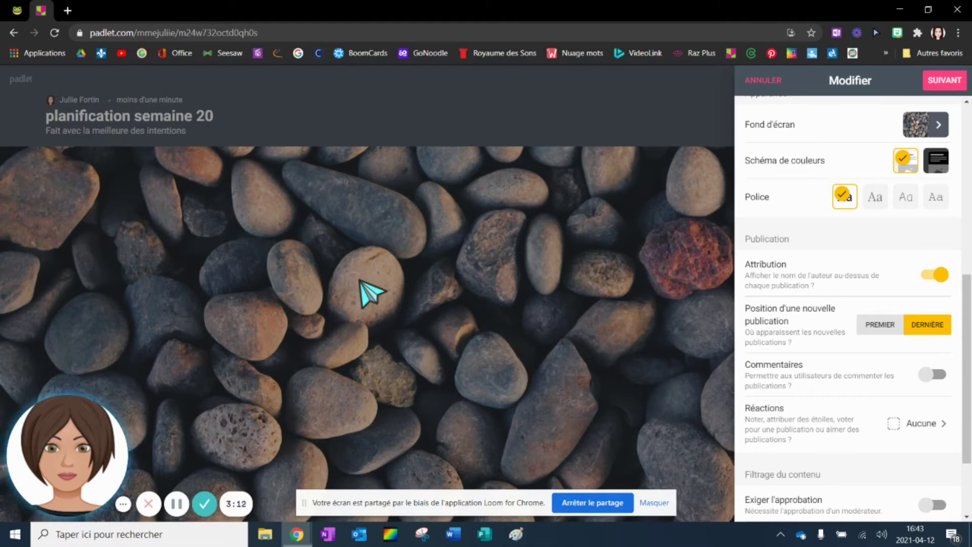
click(935, 276)
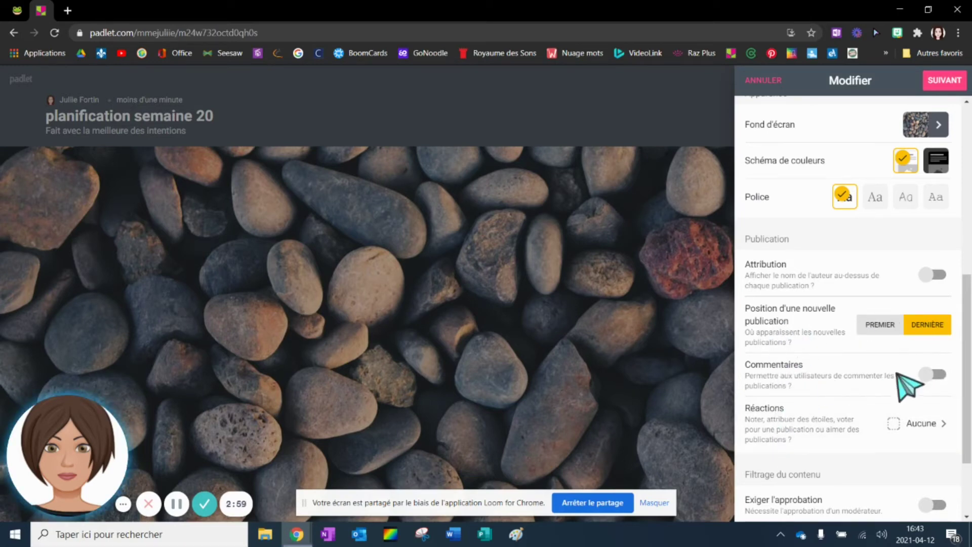
- View the reaction types available for posts and return to the settings without choosing one
scroll(871, 385, down, 3)
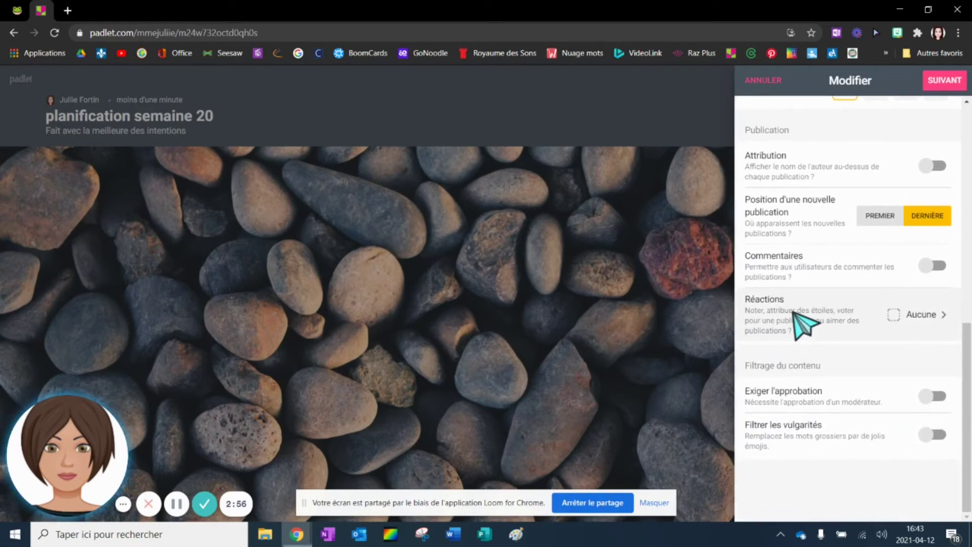
click(795, 313)
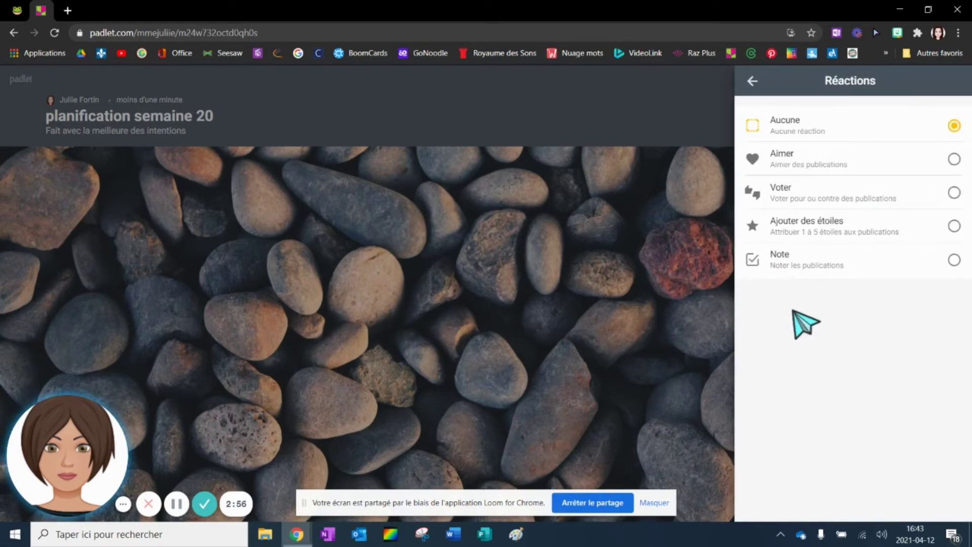
click(752, 81)
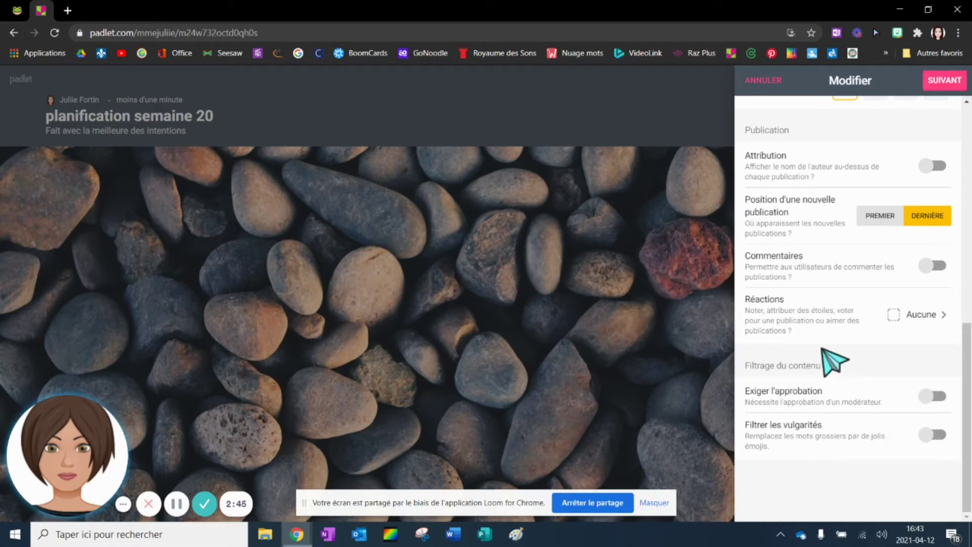
- Save the new padlet's settings and close the setup pane to reach the board
scroll(861, 304, up, 6)
click(950, 81)
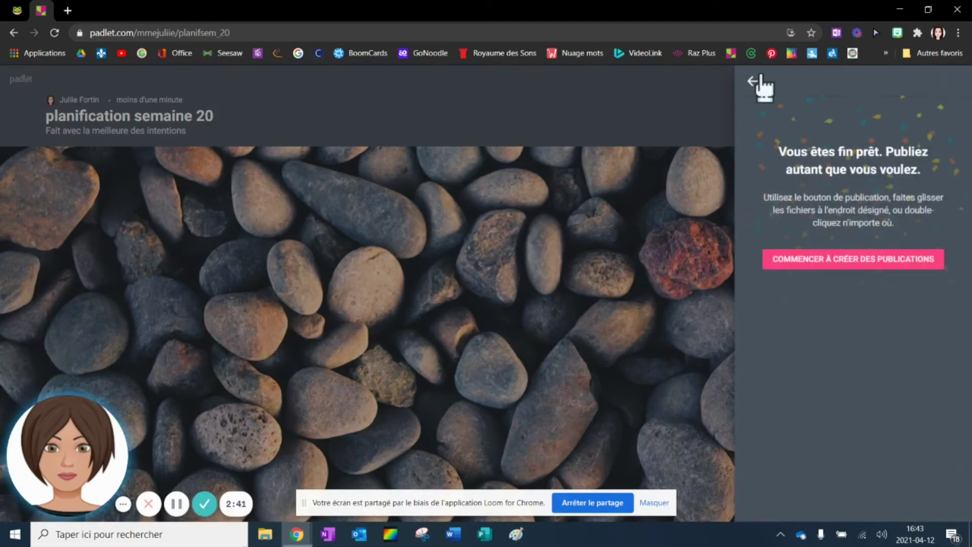
click(754, 81)
click(759, 80)
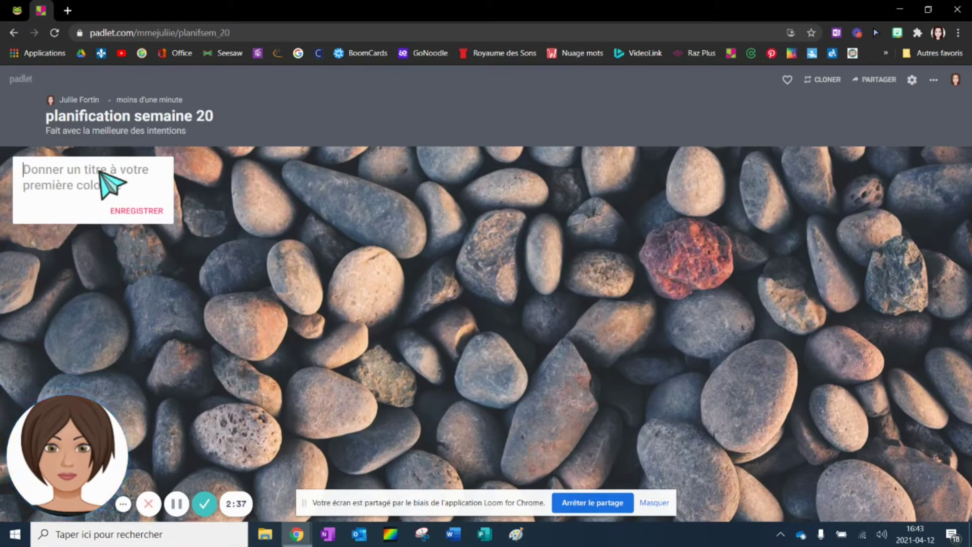
- Title the first column "lundi" and save it
text(I)
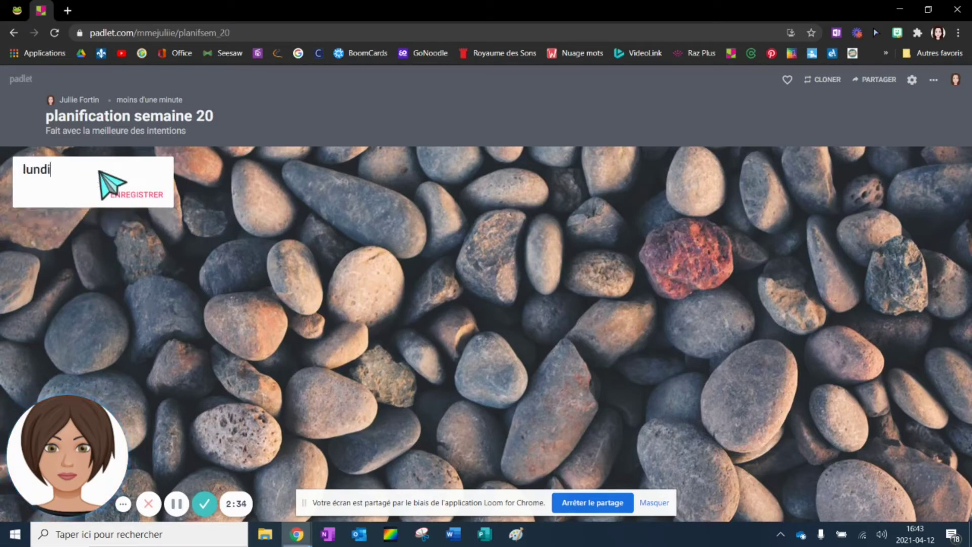
click(130, 196)
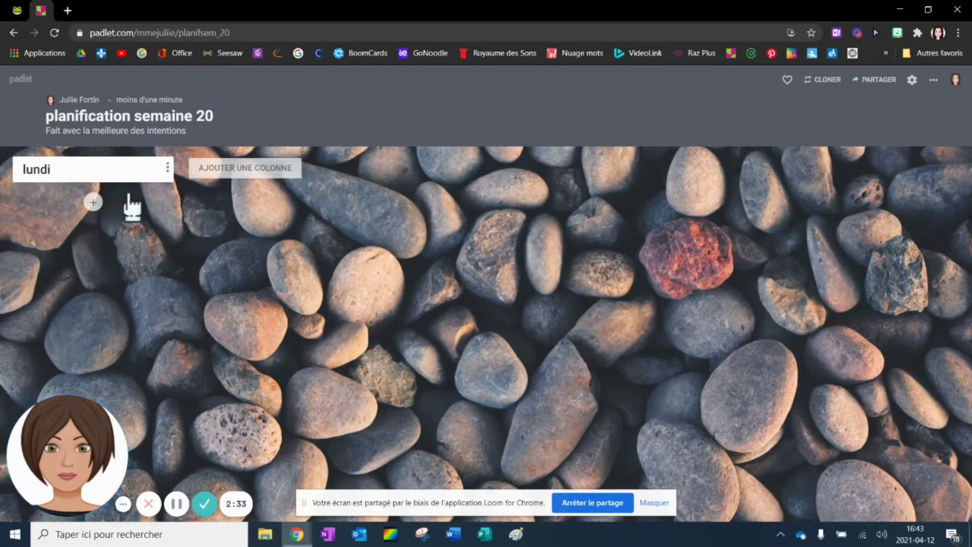
- Start a new post in the "lundi" column and view the full list of attachment types, closing it without choosing
click(93, 202)
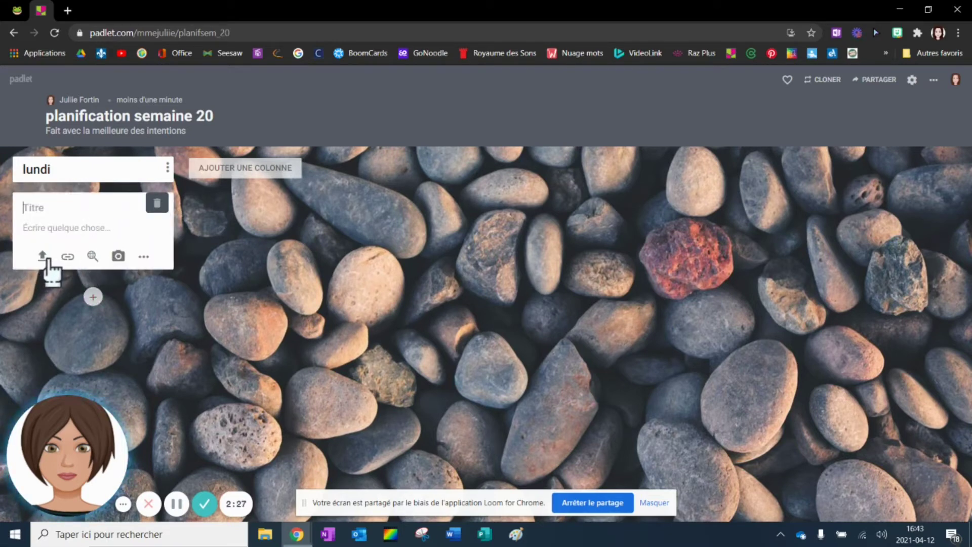
click(142, 260)
drag(153, 421, 805, 211)
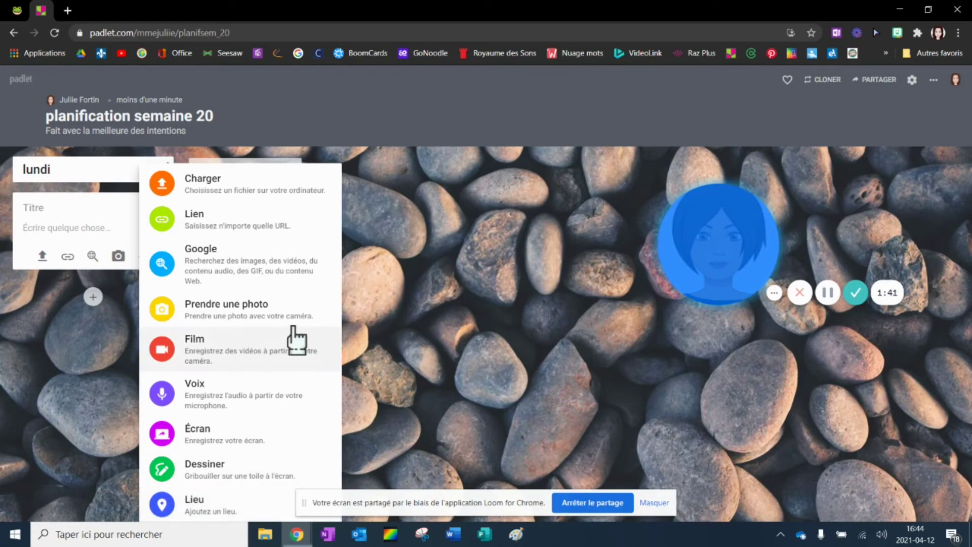
click(35, 316)
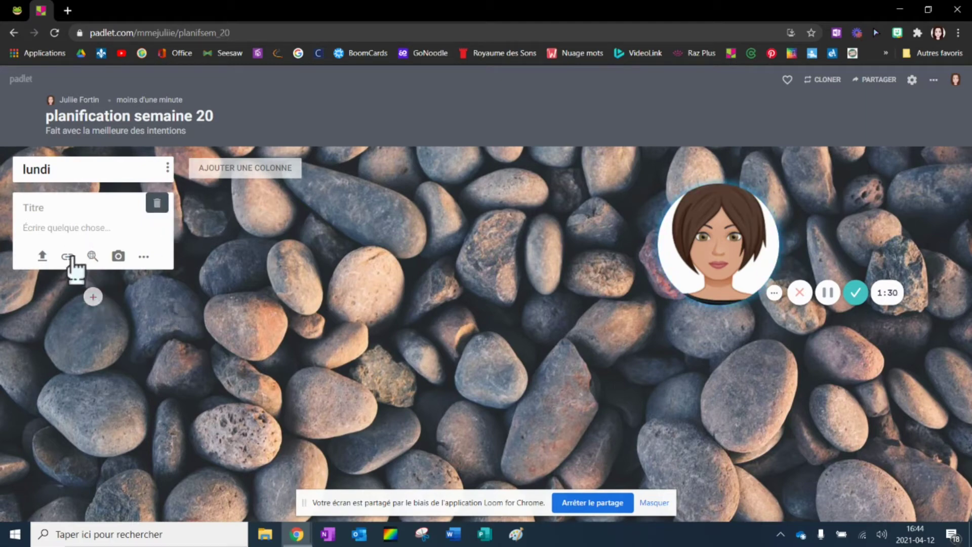
- View the post's file upload option, close it, and open the URL entry for adding a link
click(42, 257)
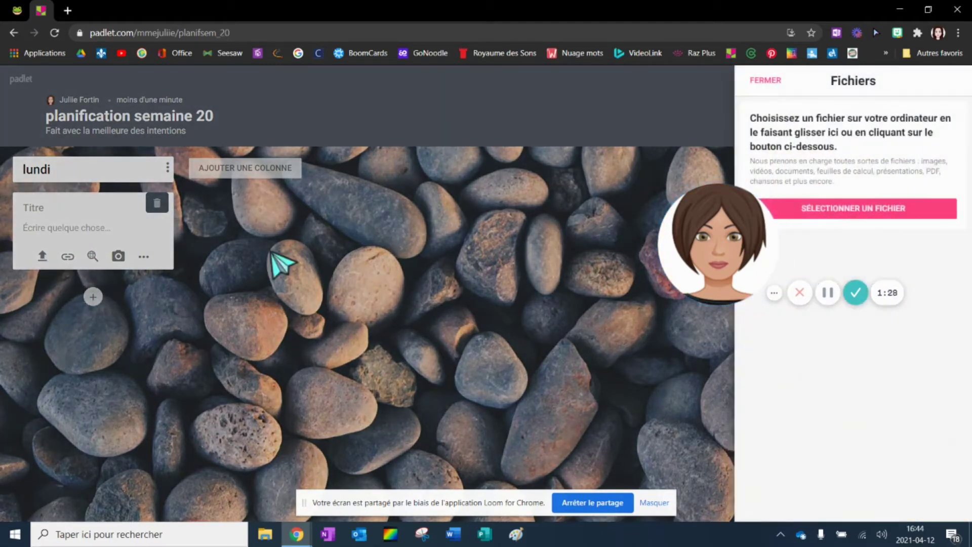
click(70, 260)
click(67, 257)
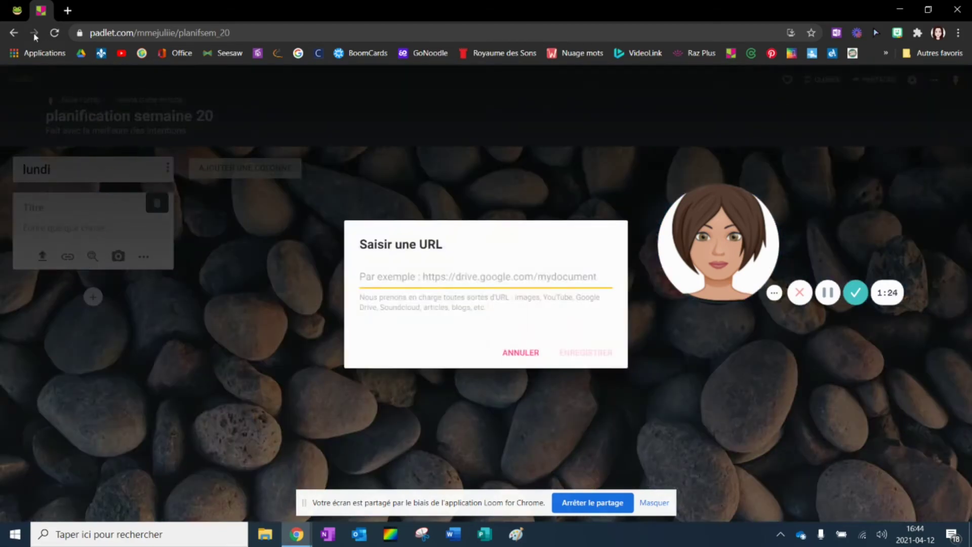
- Open the Seesaw website, copy its address web.seesaw.me, and return to the padlet
click(229, 55)
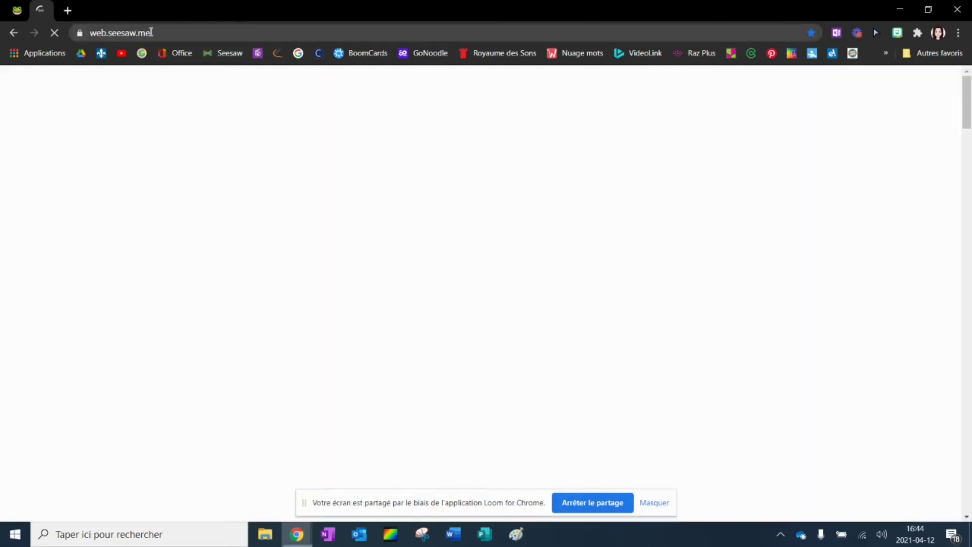
click(87, 34)
key(ctrl+c)
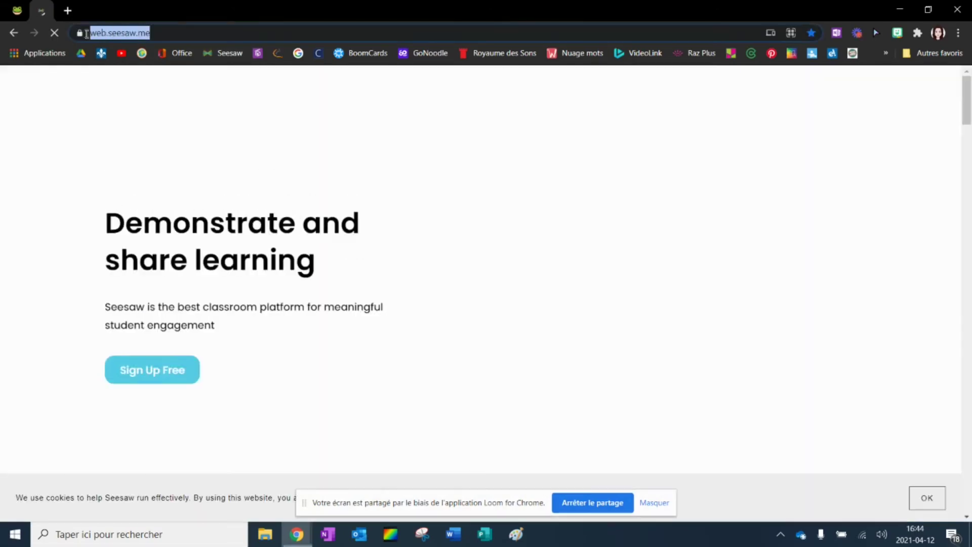
right_click(109, 33)
click(132, 122)
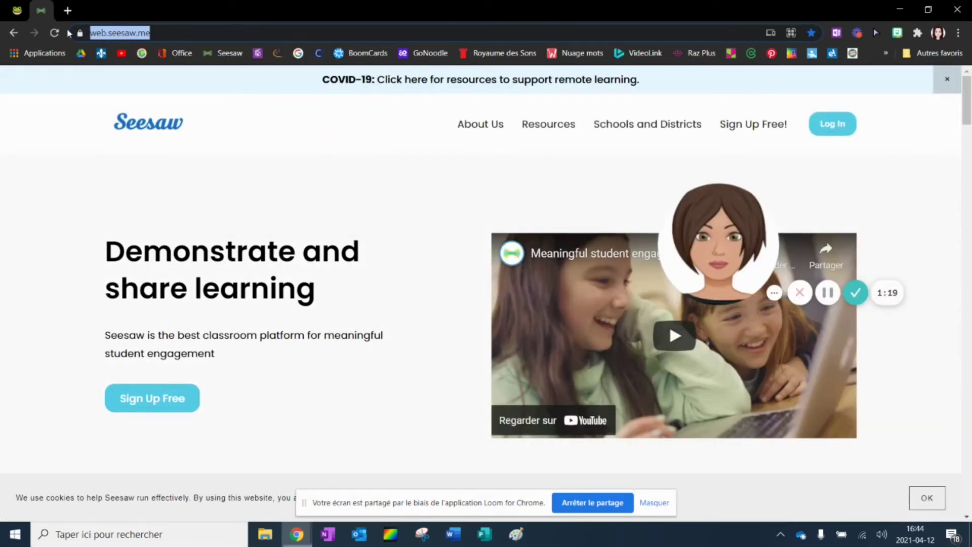
click(16, 32)
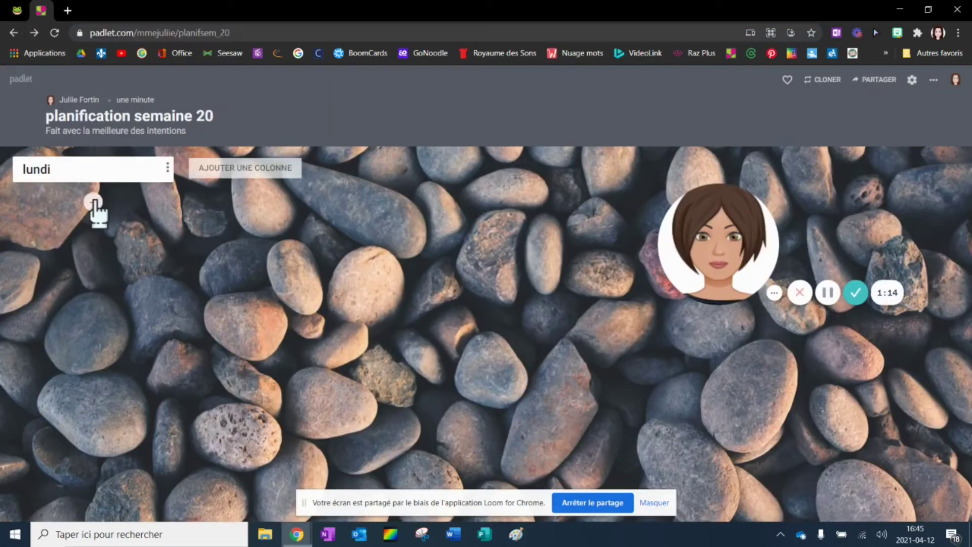
- Add a post to the "lundi" column with the copied Seesaw website address as its link, and publish it
click(94, 205)
click(68, 257)
right_click(422, 272)
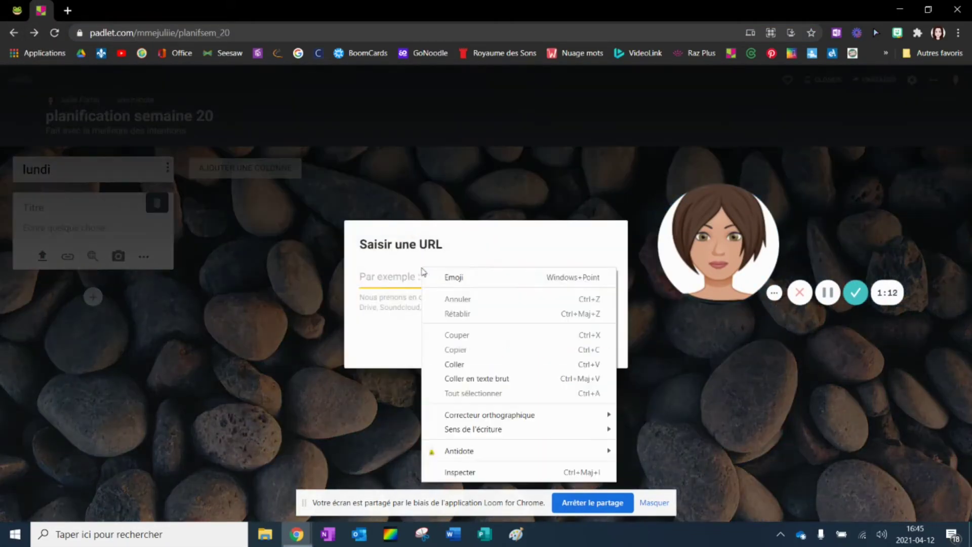
click(455, 364)
click(524, 351)
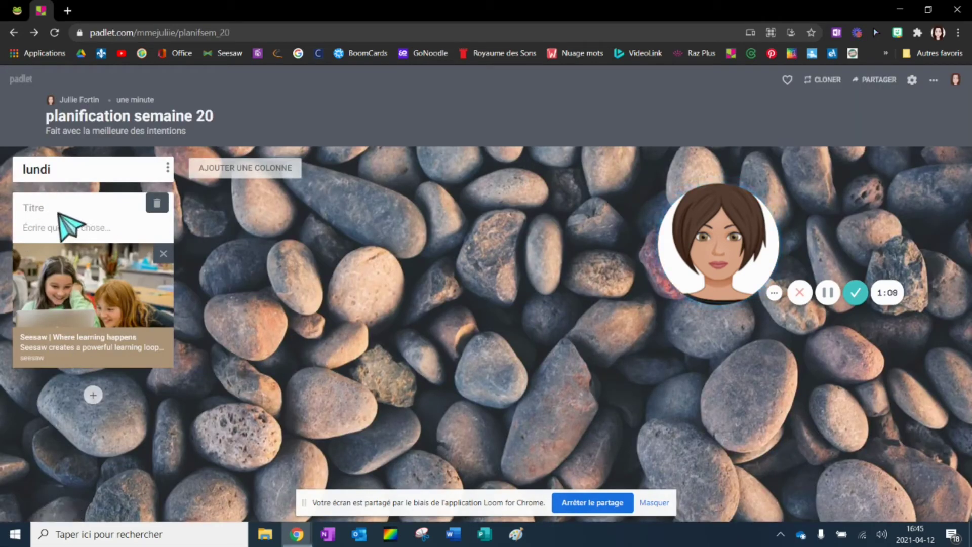
click(23, 229)
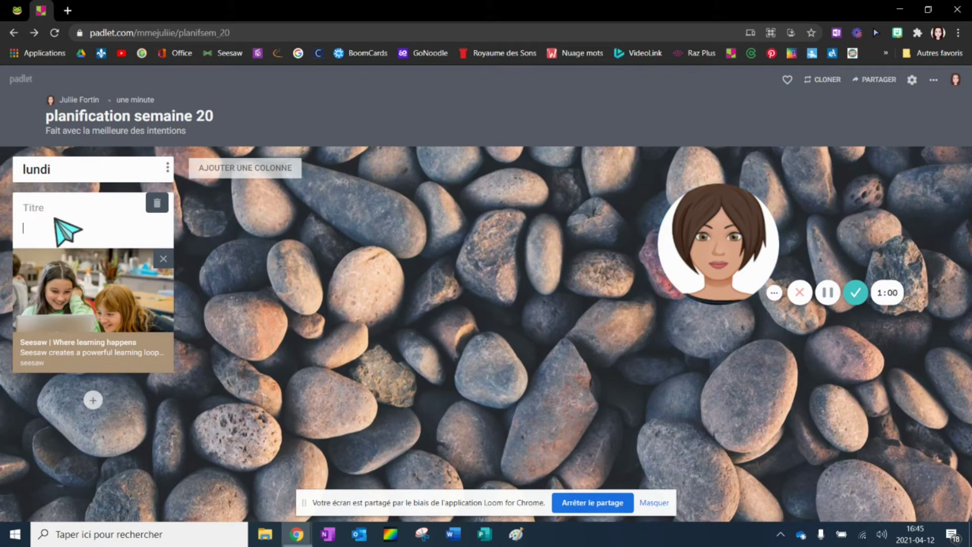
click(217, 281)
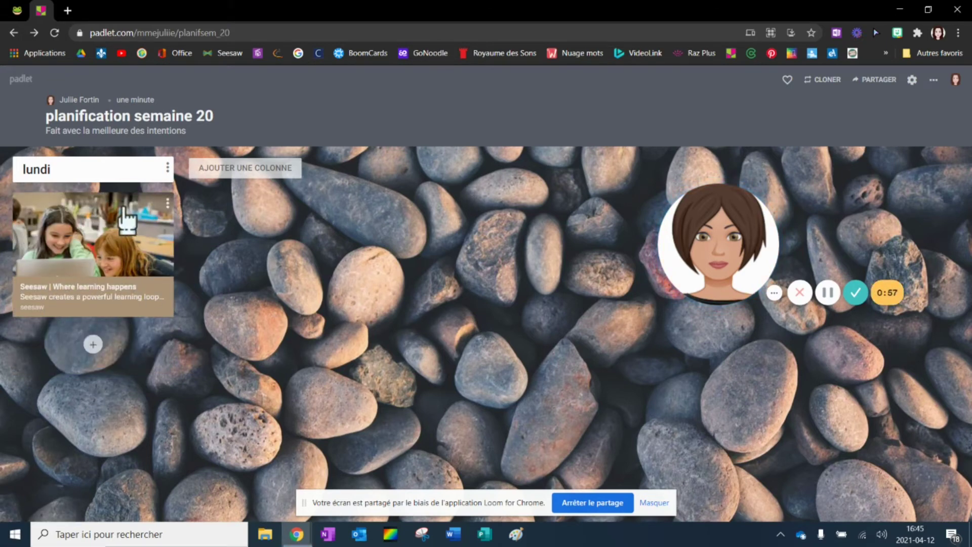
- Edit the Seesaw link post in the "lundi" column and give it the title "Seesaw"
click(168, 203)
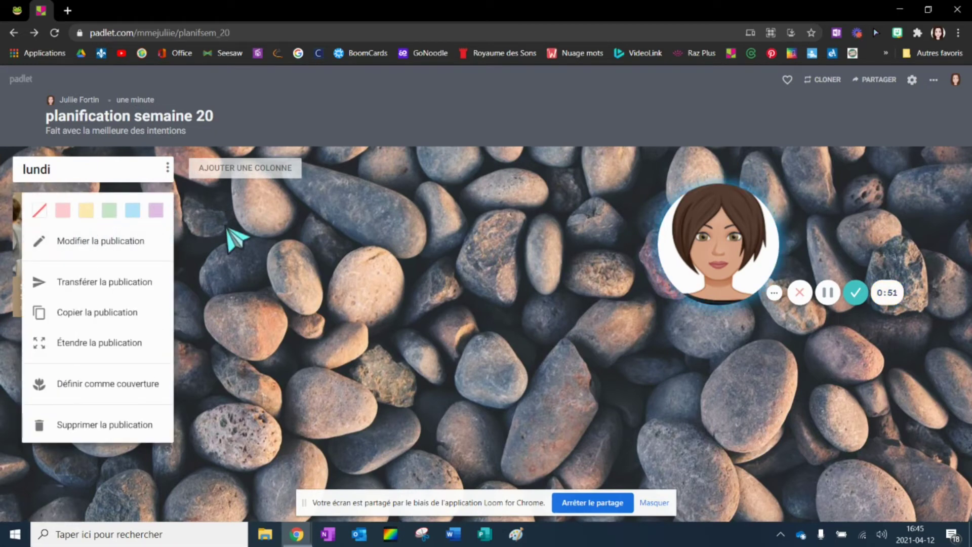
click(227, 229)
click(167, 202)
click(125, 239)
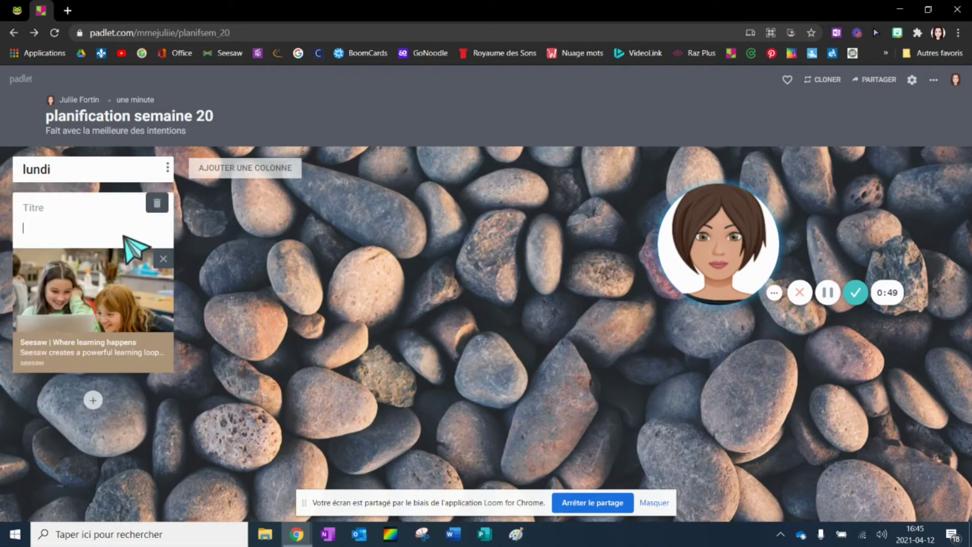
click(54, 208)
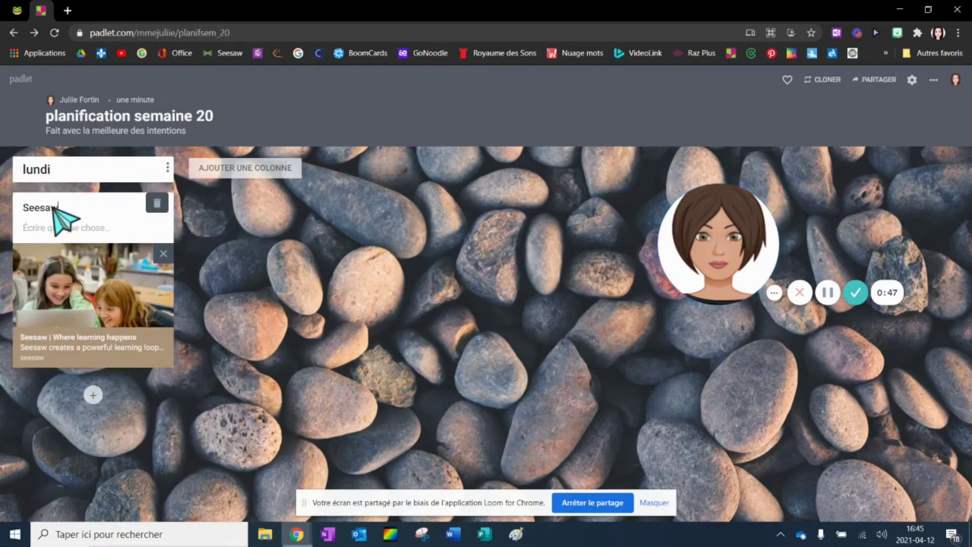
click(208, 228)
- Try yellow as the Seesaw post's colour and reset the post to no colour
click(168, 202)
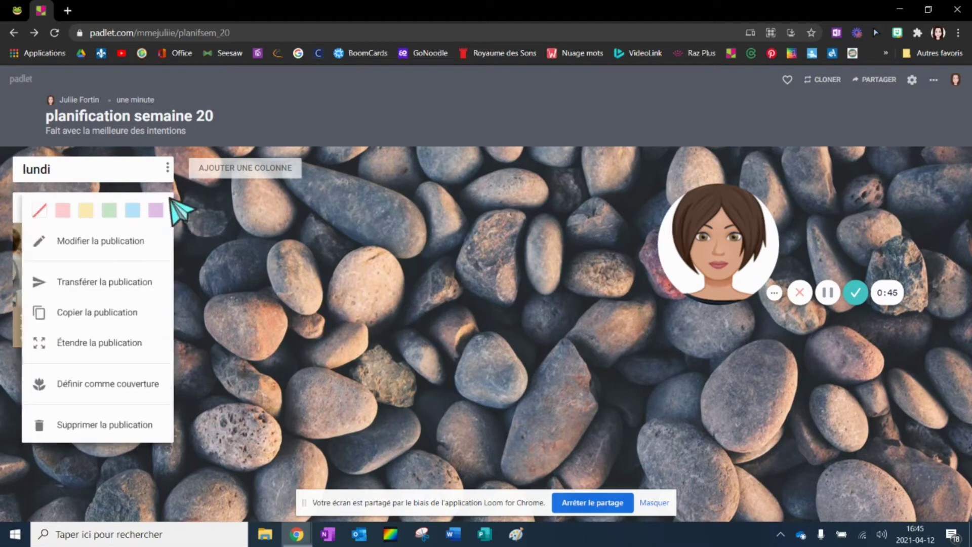
click(85, 210)
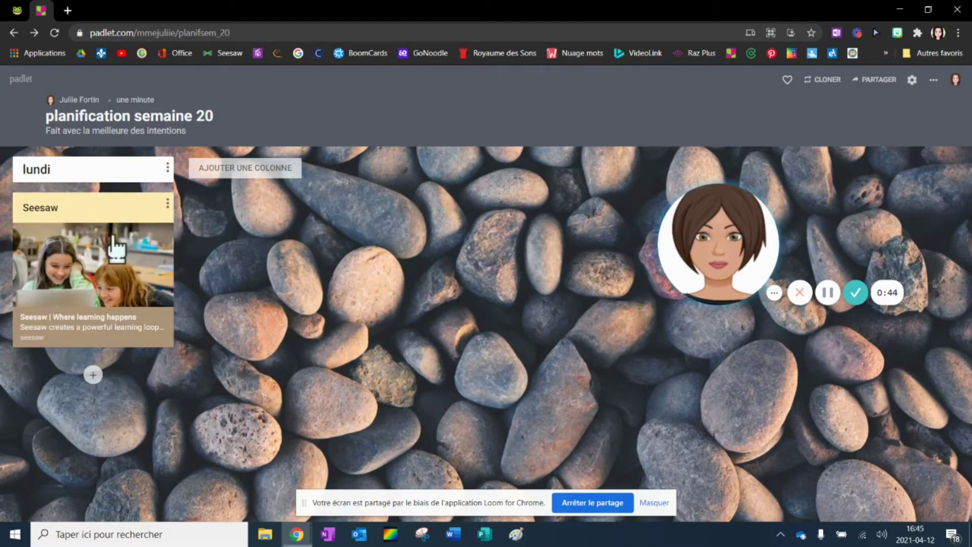
click(168, 203)
click(42, 211)
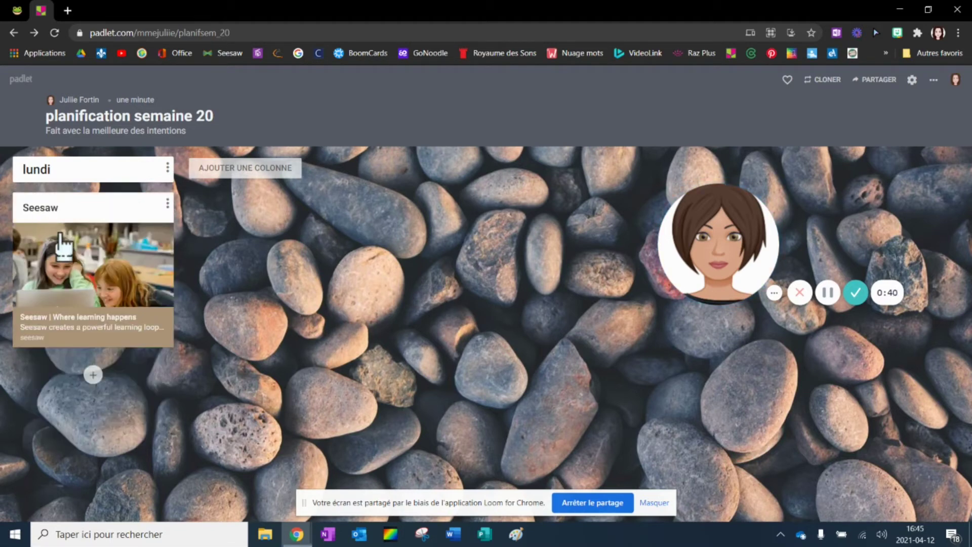
- View the destinations for copying the Seesaw post, close them, and review the post's other options without choosing one
click(167, 203)
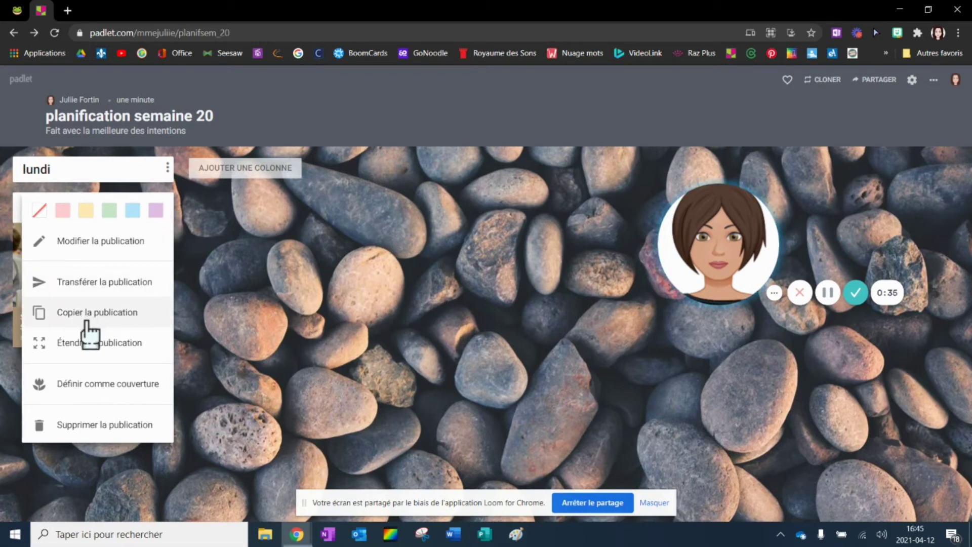
click(110, 318)
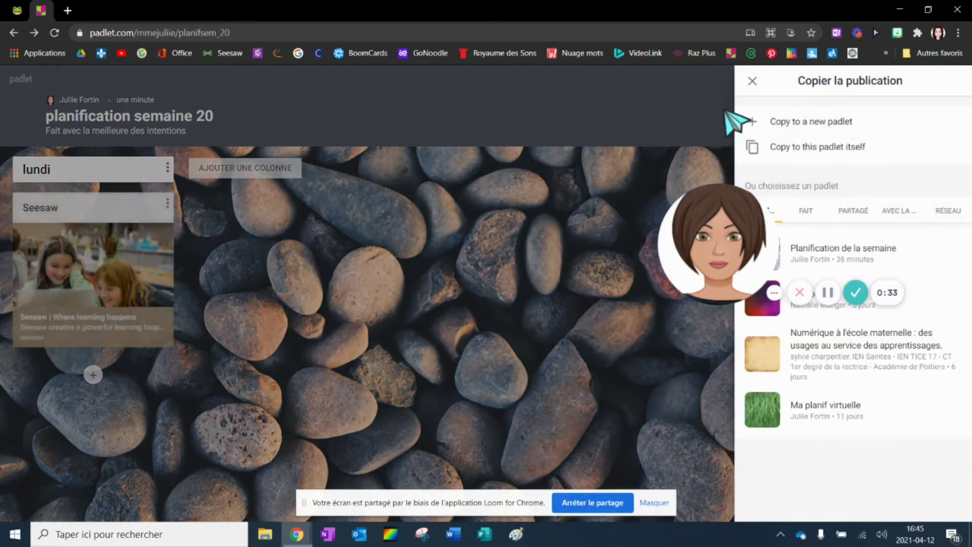
mouse_move(702, 243)
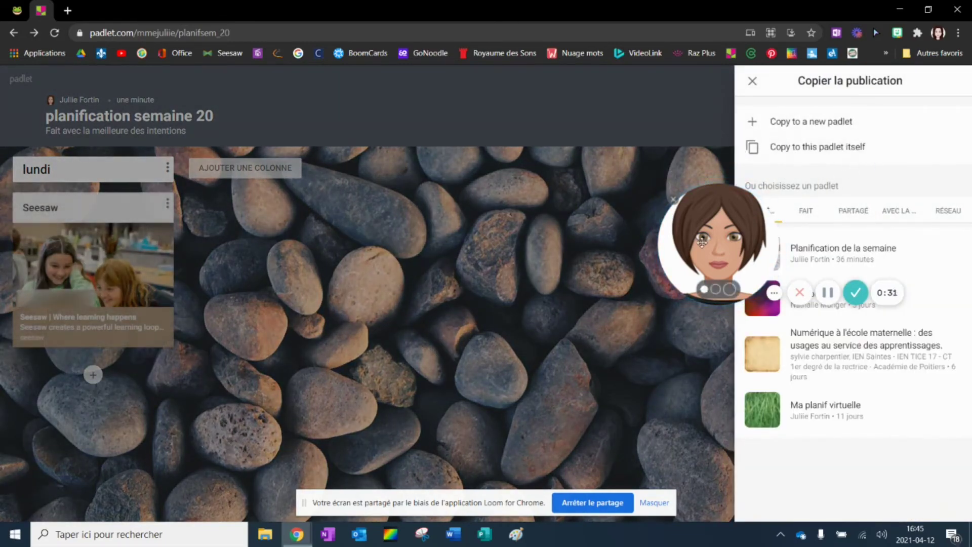
drag(702, 242, 502, 131)
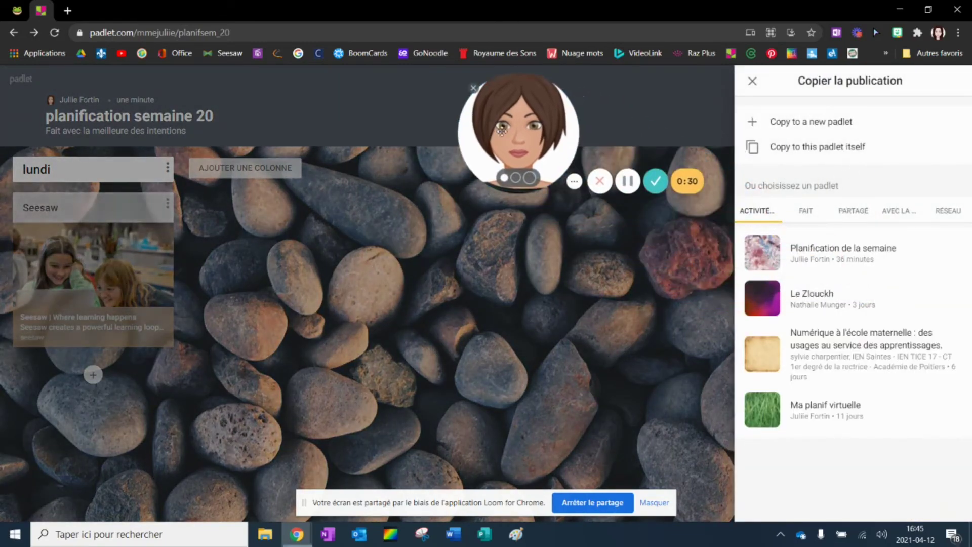
click(751, 83)
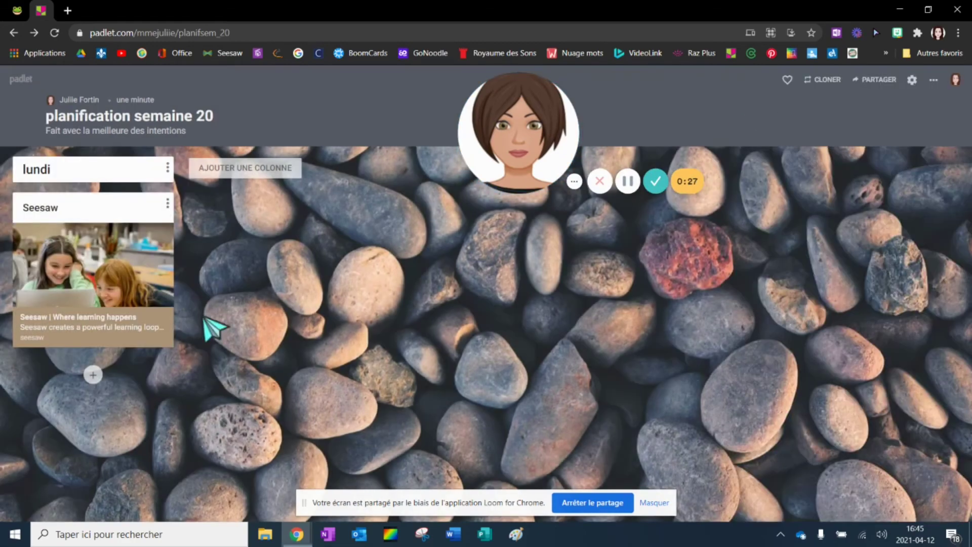
click(168, 203)
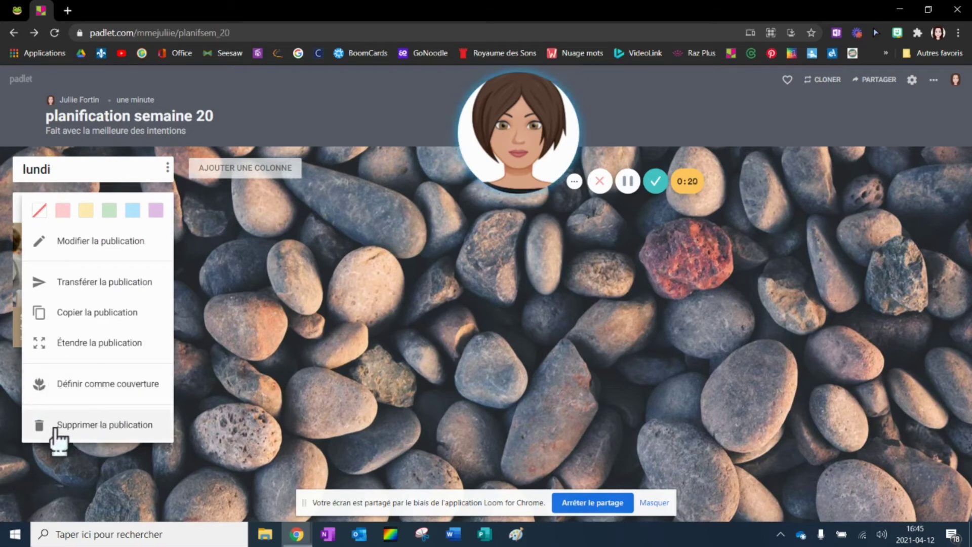
click(225, 372)
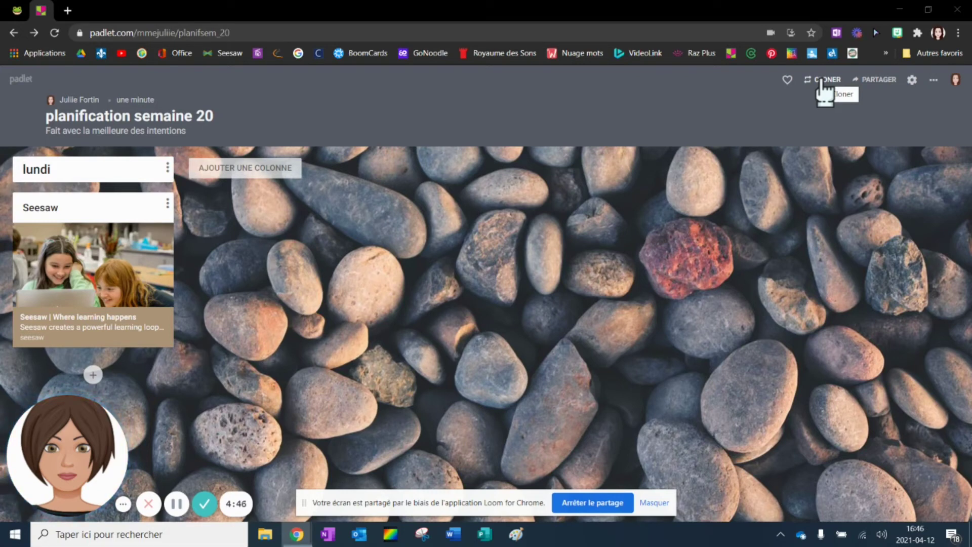
- Review the padlet's sharing options, privacy levels and visitor permissions, and close them without choosing anything
click(886, 79)
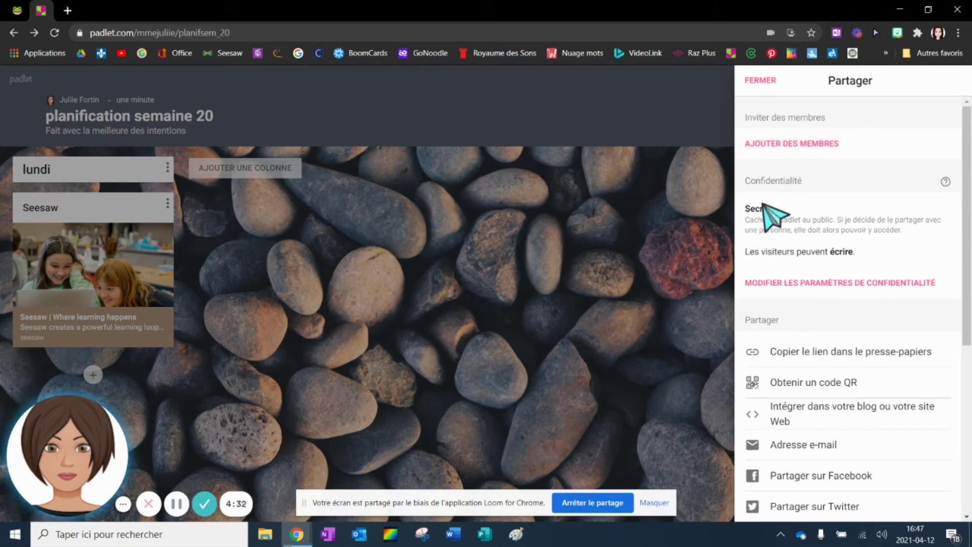
click(777, 282)
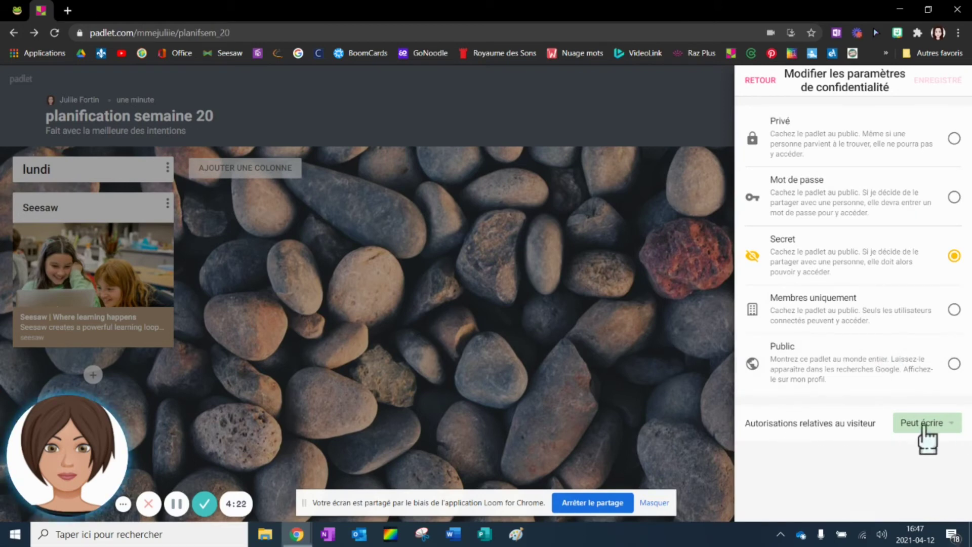
click(957, 427)
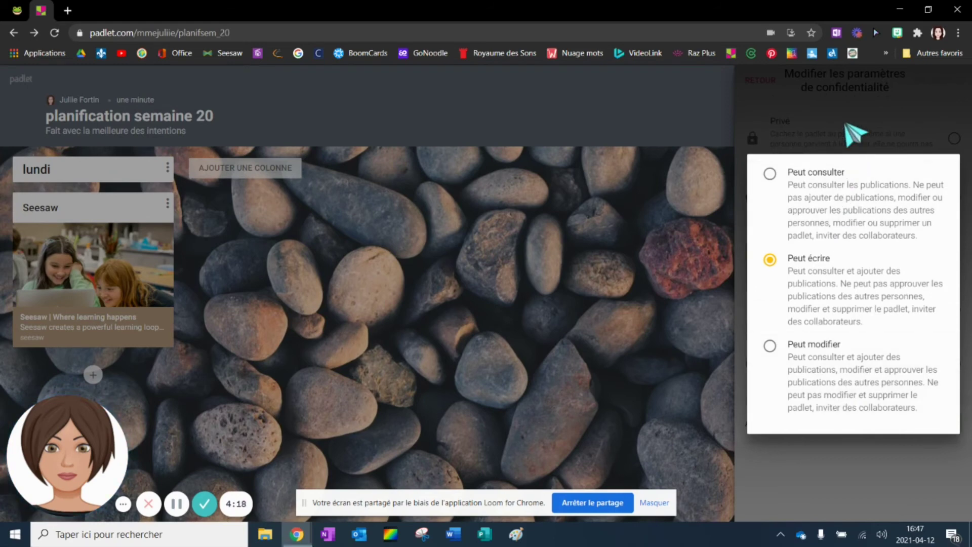
click(854, 135)
click(762, 82)
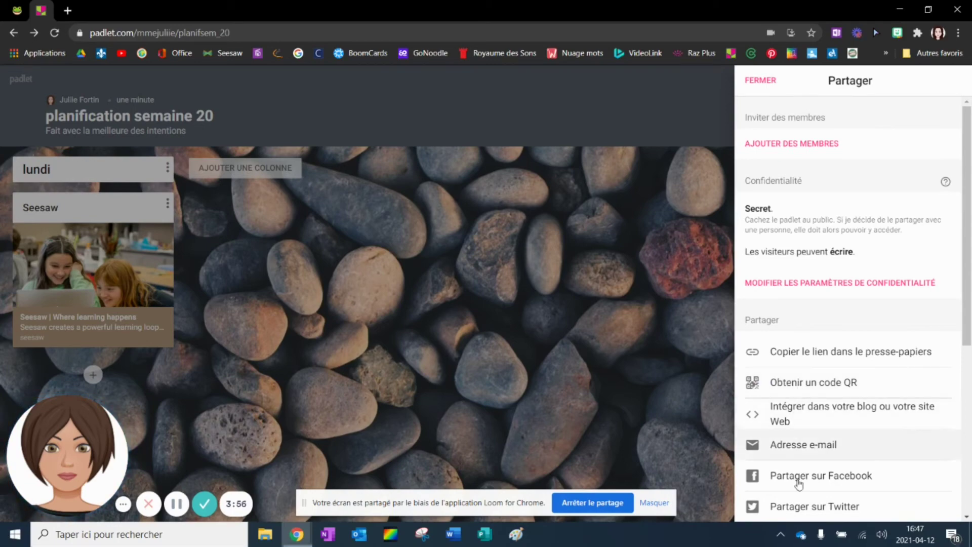
click(761, 81)
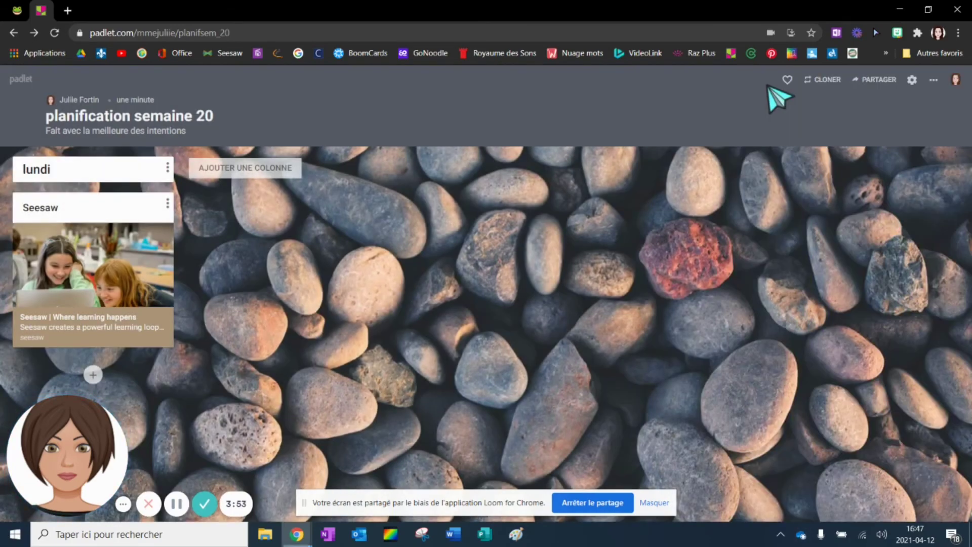
- View the padlet's title, description, address and appearance settings, and close them
click(912, 80)
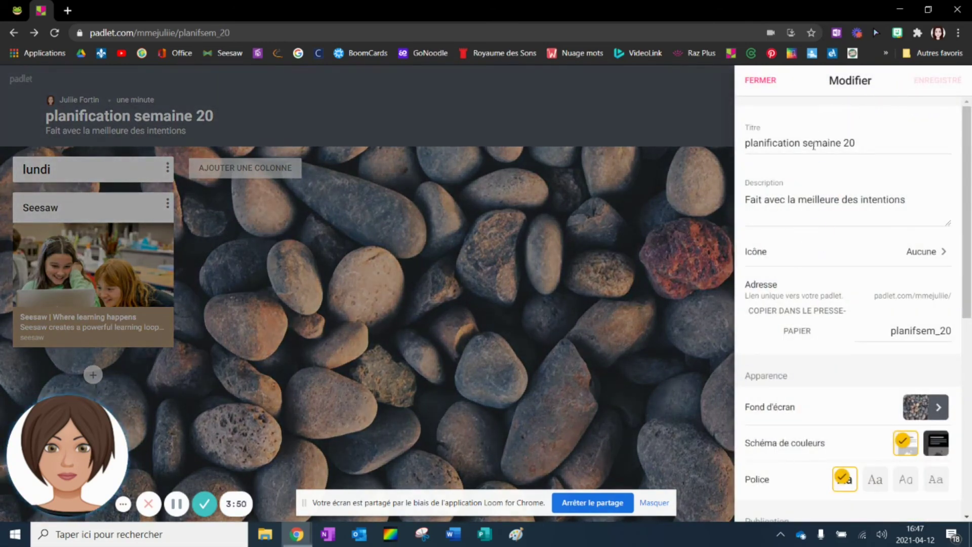
scroll(801, 395, down, 1)
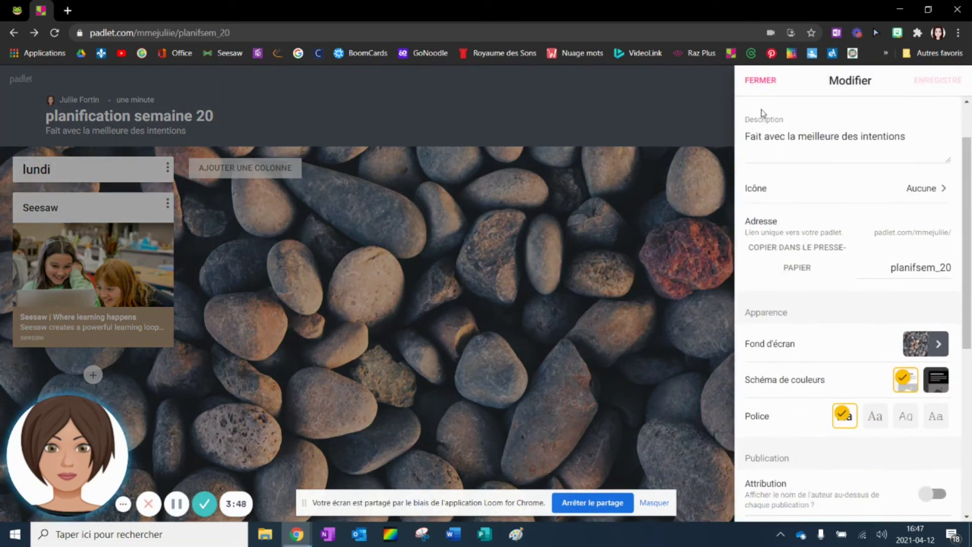
click(761, 81)
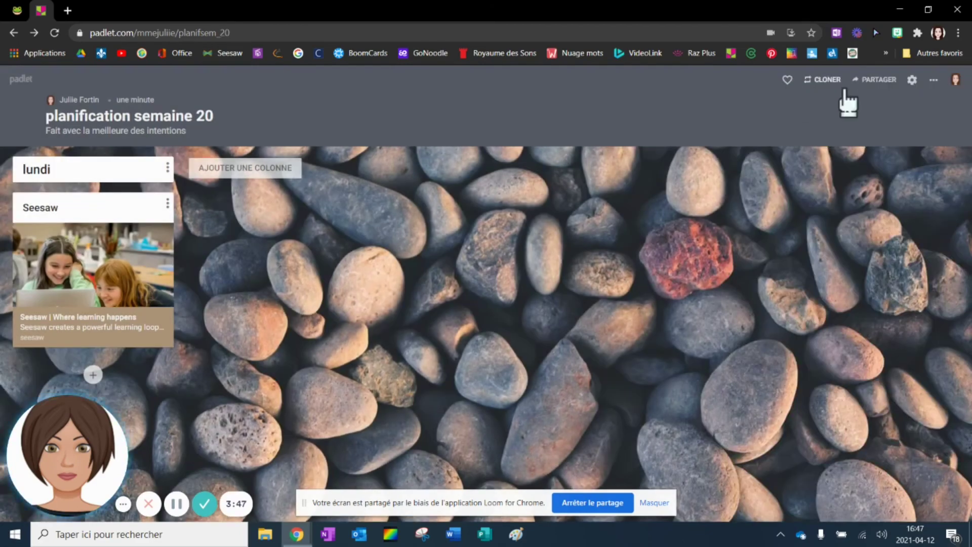
- Review the alternative formats for this padlet, cancel the format change, and look over the padlet's remaining actions
click(936, 81)
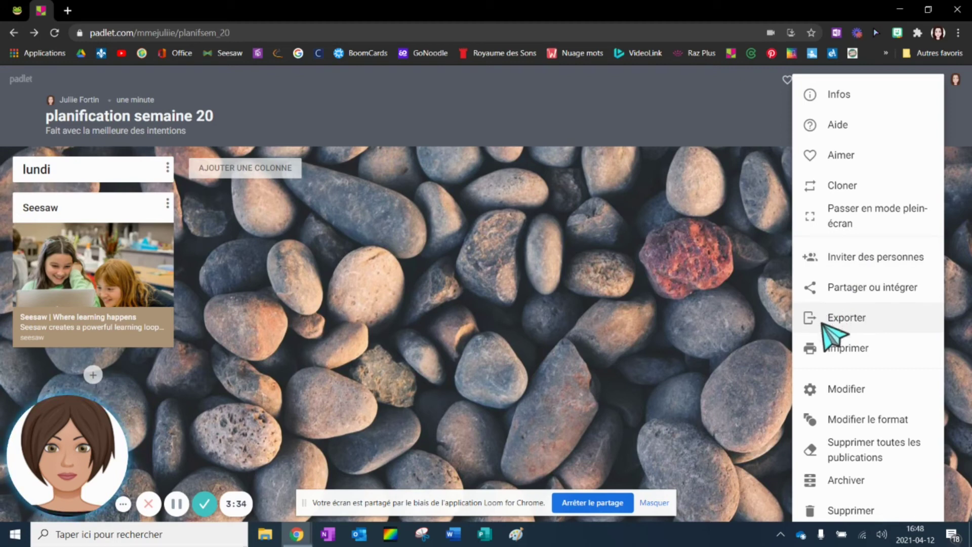
click(872, 419)
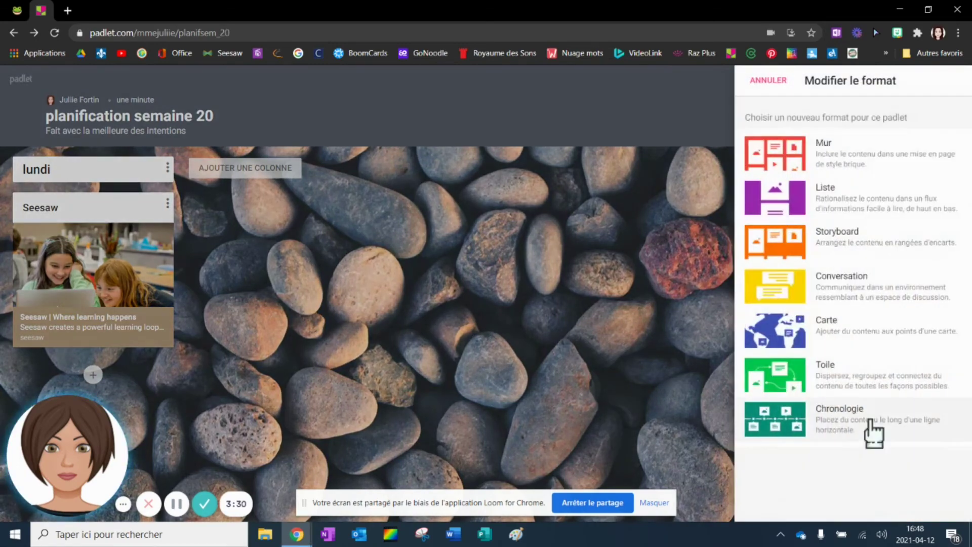
click(768, 81)
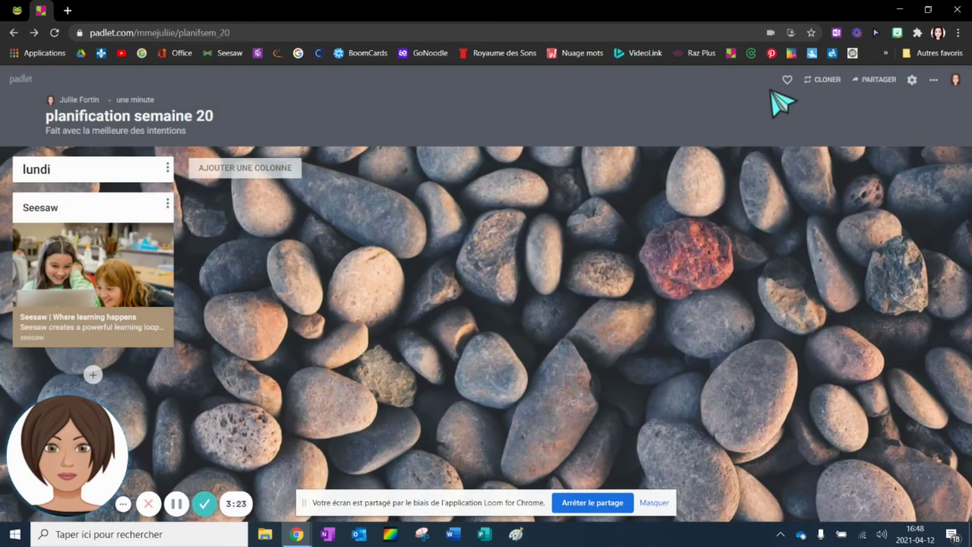
click(934, 81)
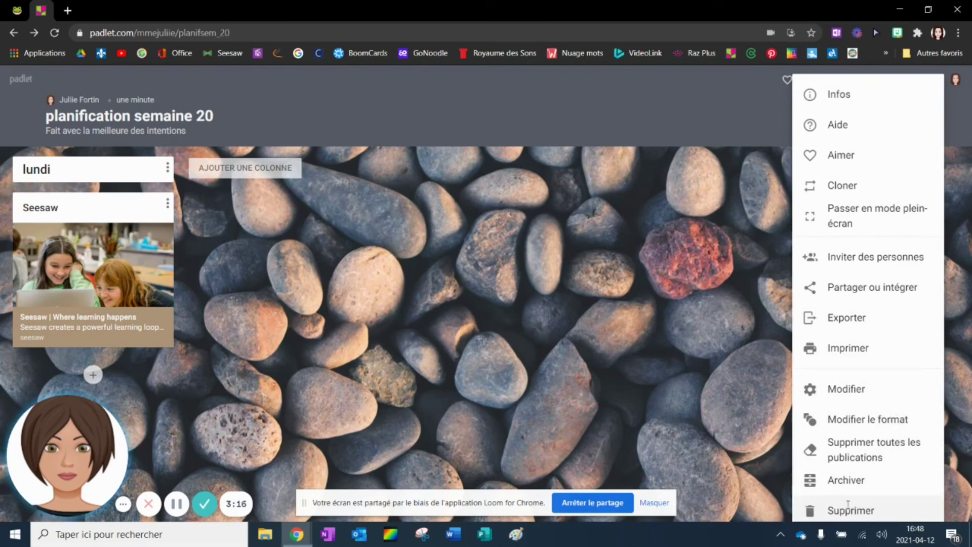
click(753, 129)
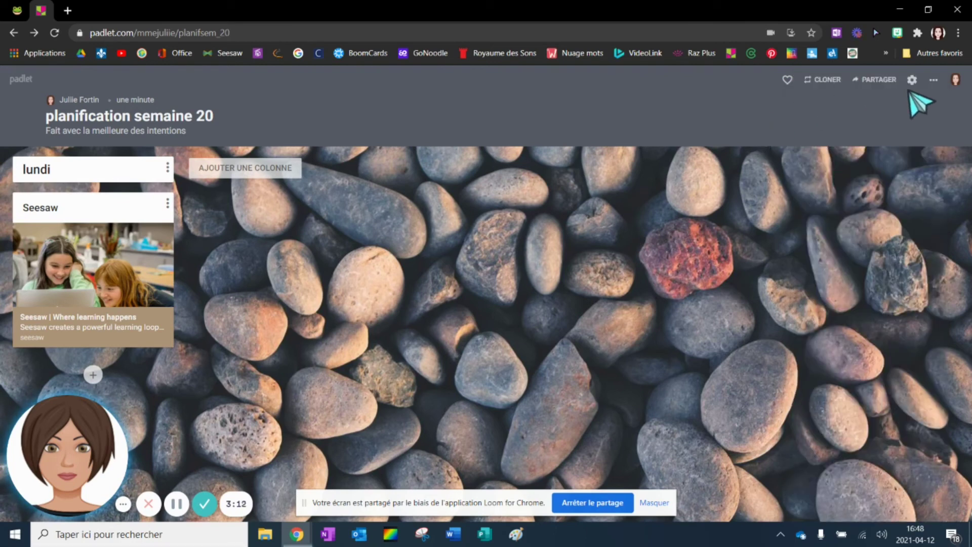
- View the account overview and open the referral page for earning more free padlets
click(955, 81)
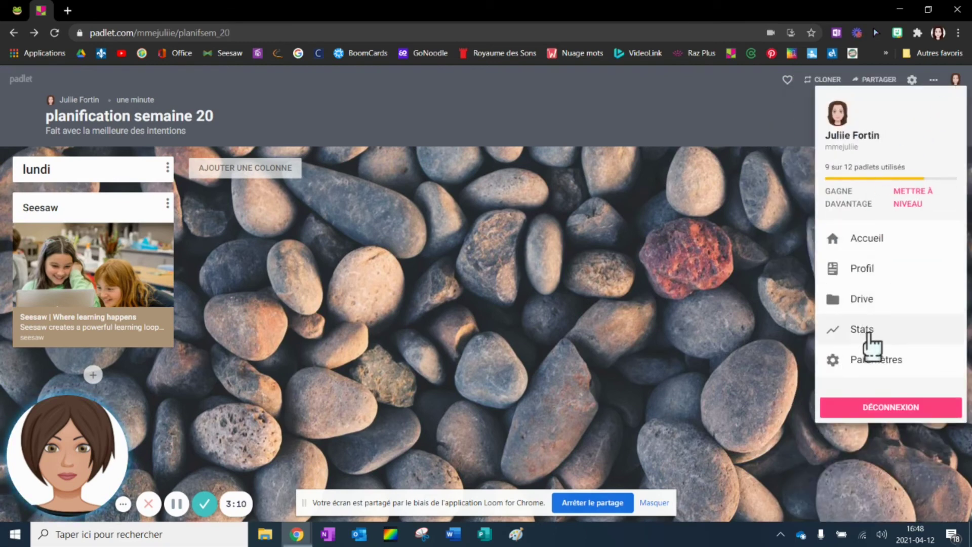
click(723, 93)
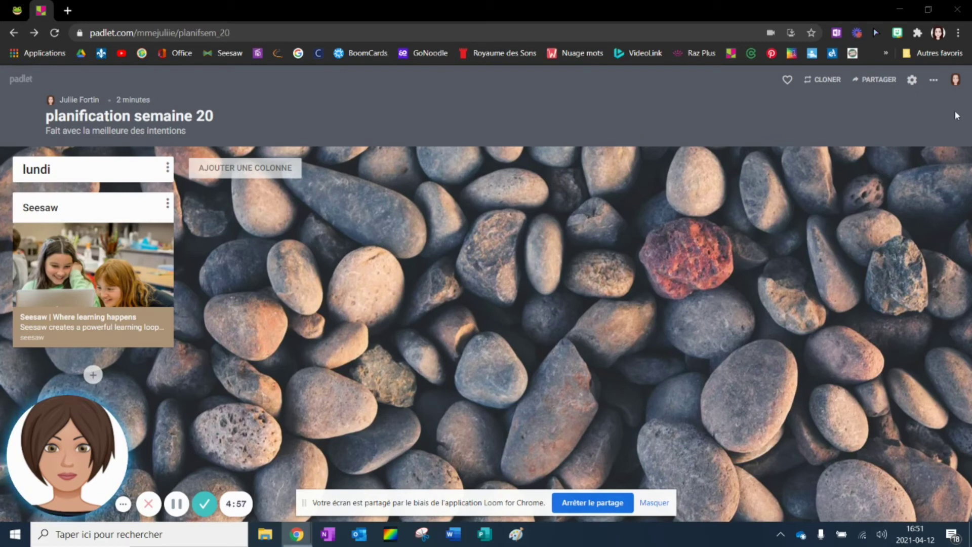
click(956, 80)
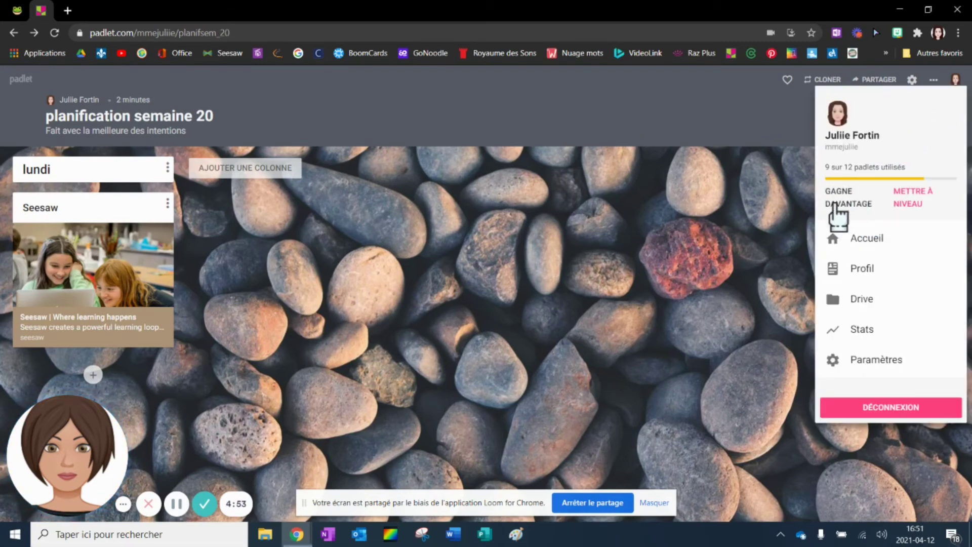
click(835, 205)
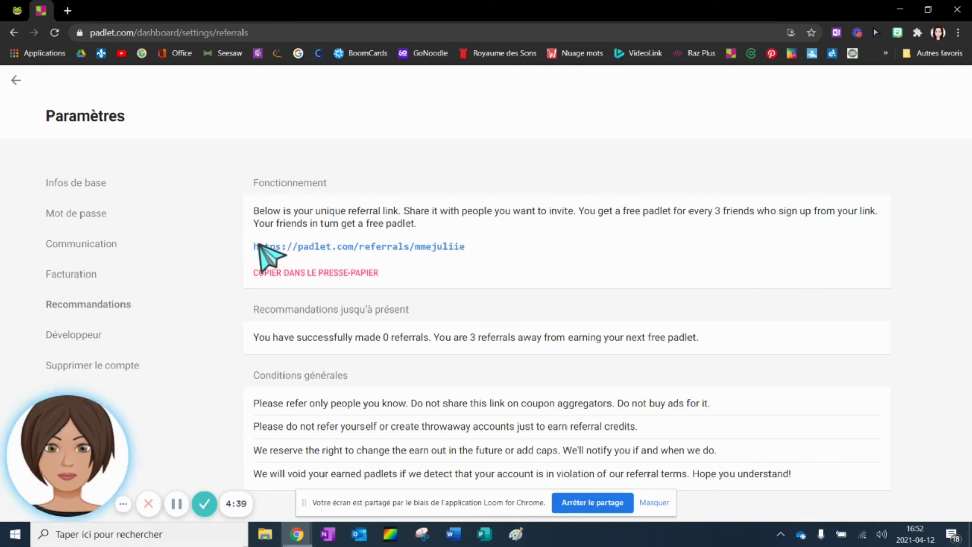
- Copy the account's personal referral link to the clipboard and leave the referral settings
click(337, 275)
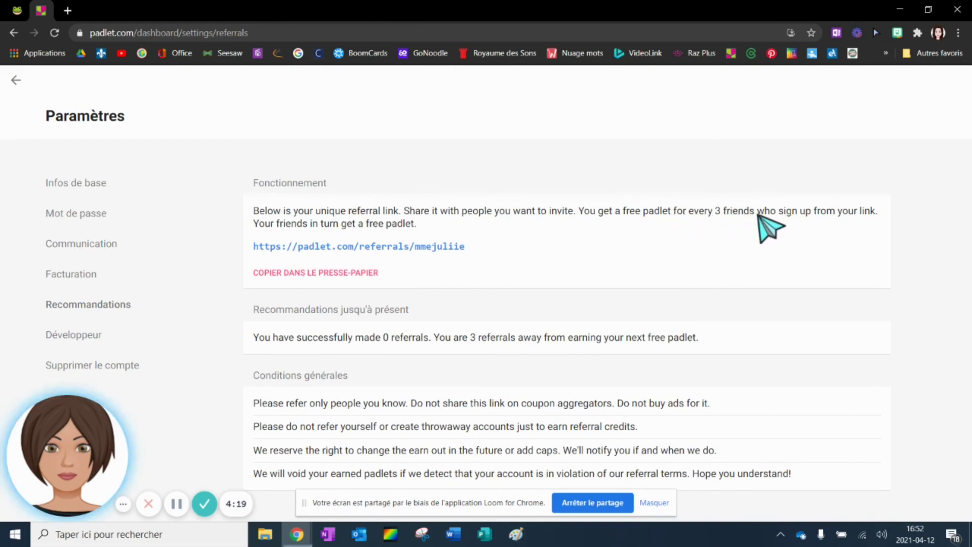
drag(467, 249, 261, 265)
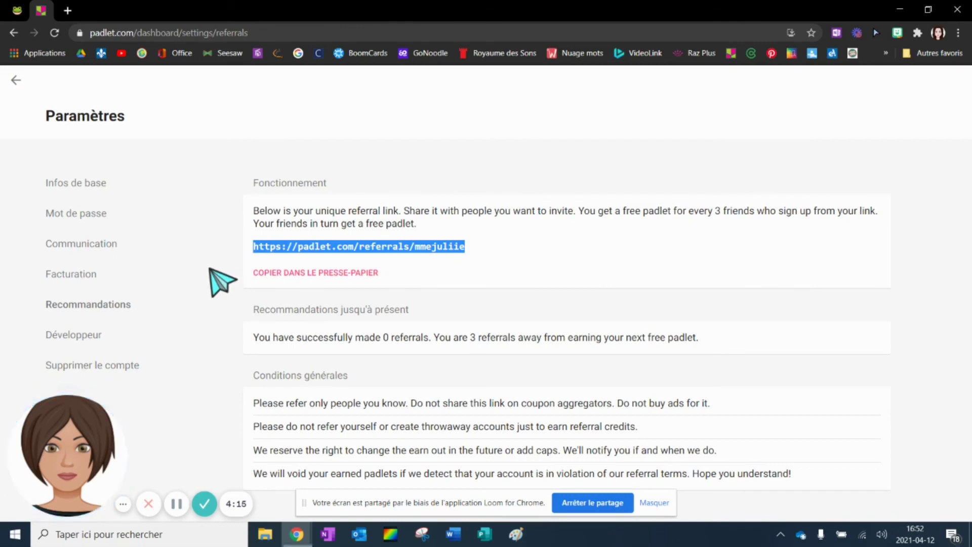
click(224, 299)
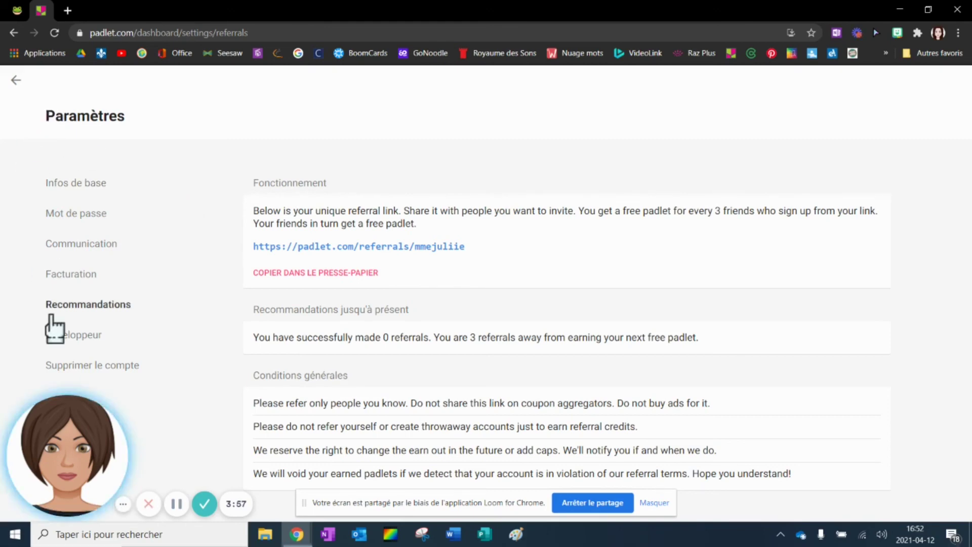
click(15, 81)
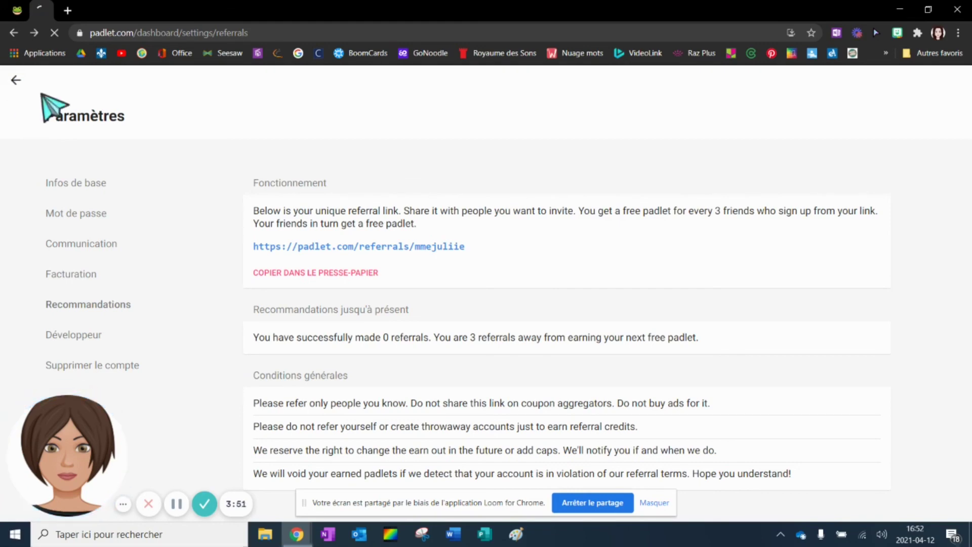